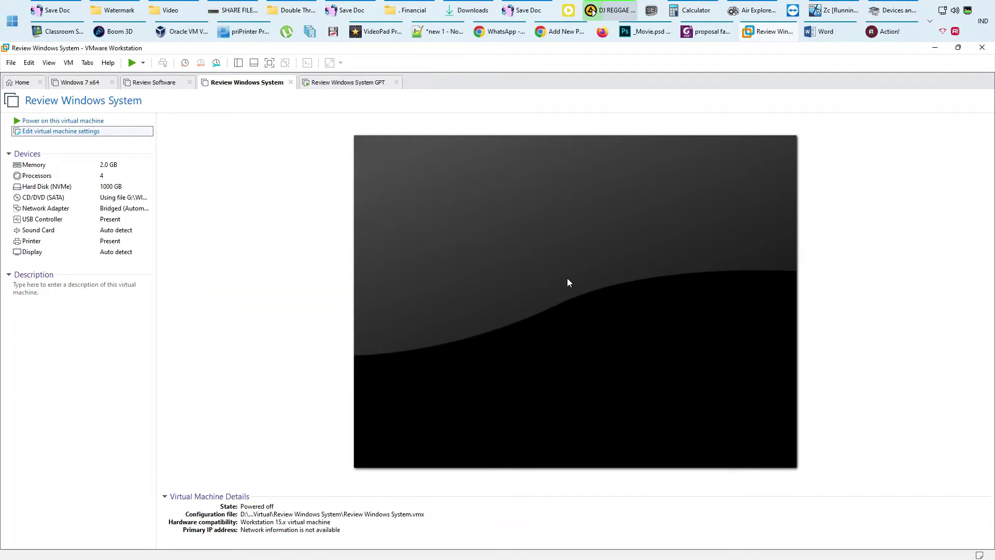
- Load the Windows installation image into the virtual machine's CD/DVD drive and start the machine in full screen
left_click(409, 208)
left_click(412, 201)
left_click(642, 246)
double_click(674, 243)
left_click(571, 468)
left_click(269, 63)
left_click(390, 116)
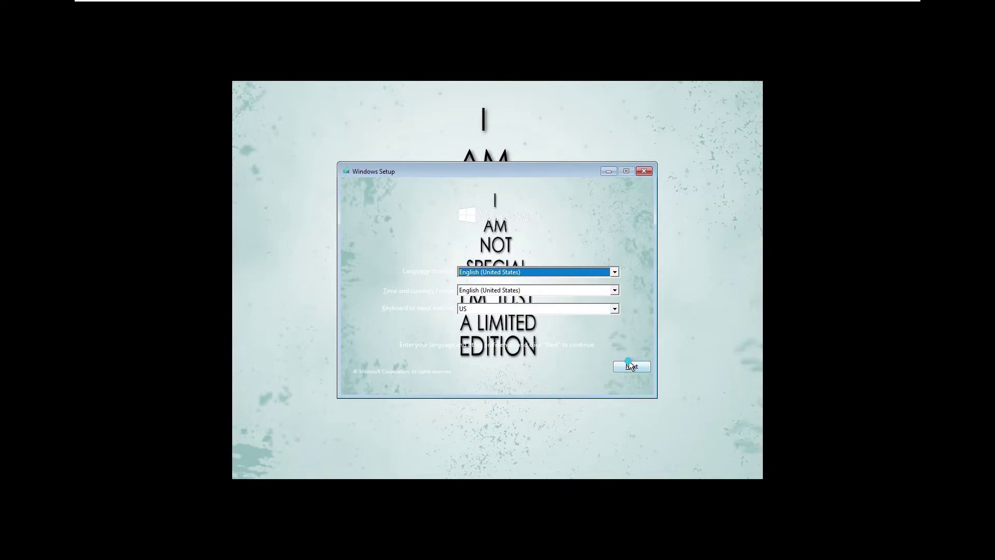
- Start the Windows installation with English (United States) and the US keyboard, and choose Combo Edition - Gaming as the operating system
left_click(629, 362)
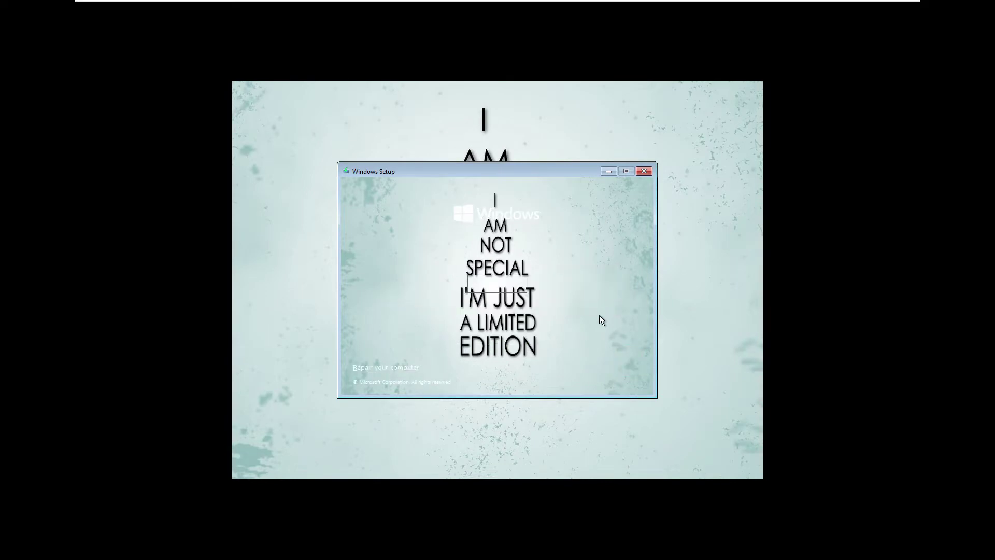
left_click(493, 287)
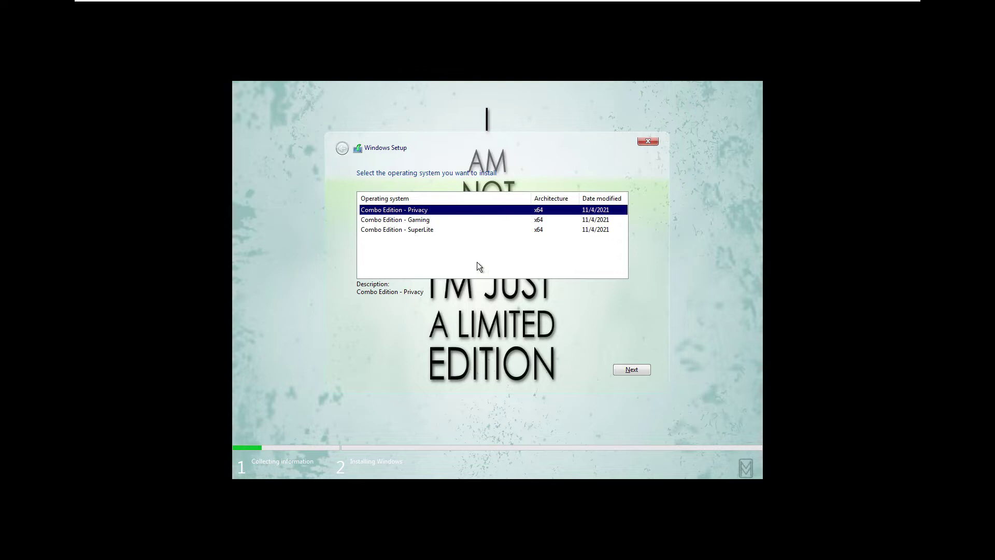
left_click(415, 221)
left_click(423, 230)
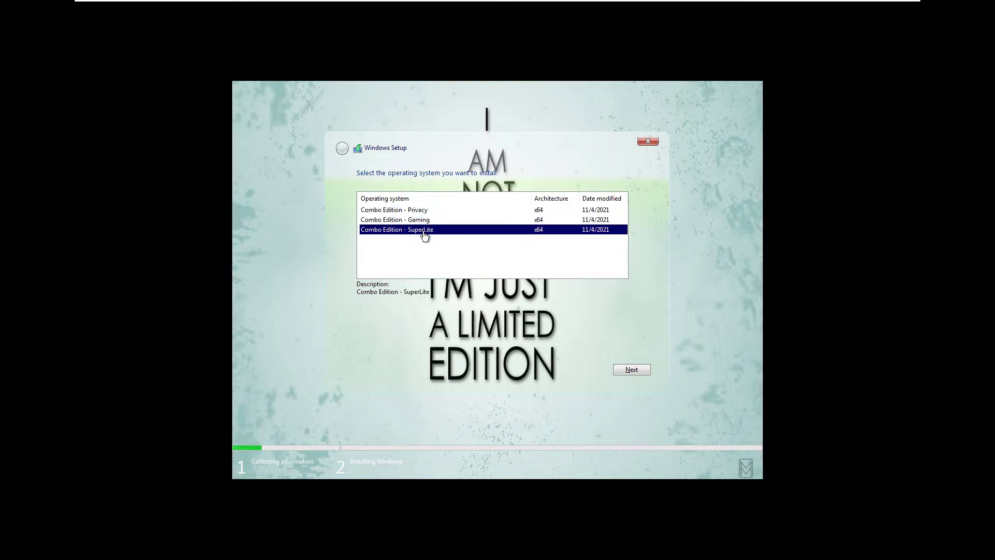
left_click(422, 222)
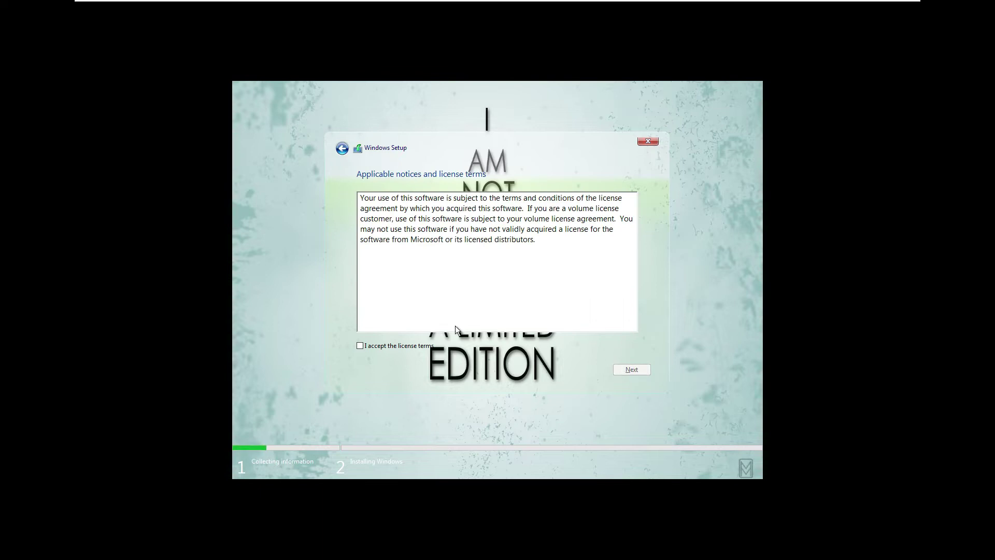
- Accept the license terms and format Drive 0 Partition 2
left_click(431, 345)
left_click(612, 365)
left_click(418, 257)
left_click(508, 309)
left_click(565, 320)
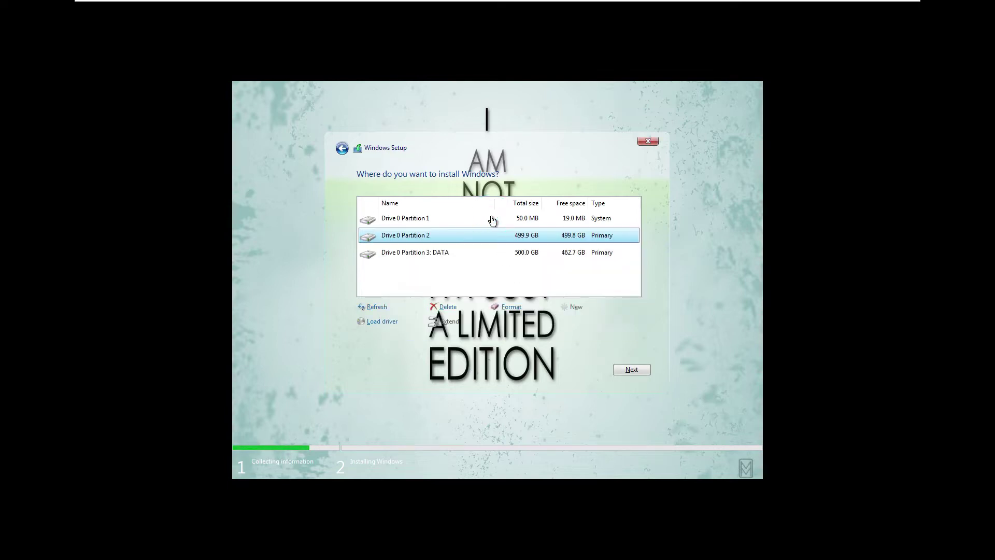
- Format Drive 0 Partition 1 and start installing Windows on Drive 0 Partition 2
left_click(492, 220)
left_click(508, 307)
left_click(562, 319)
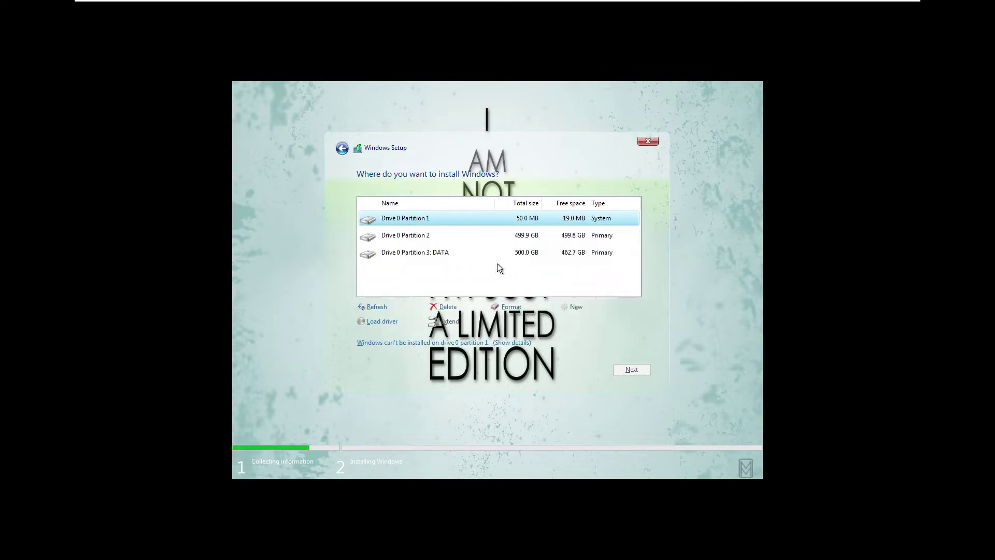
left_click(492, 239)
left_click(630, 368)
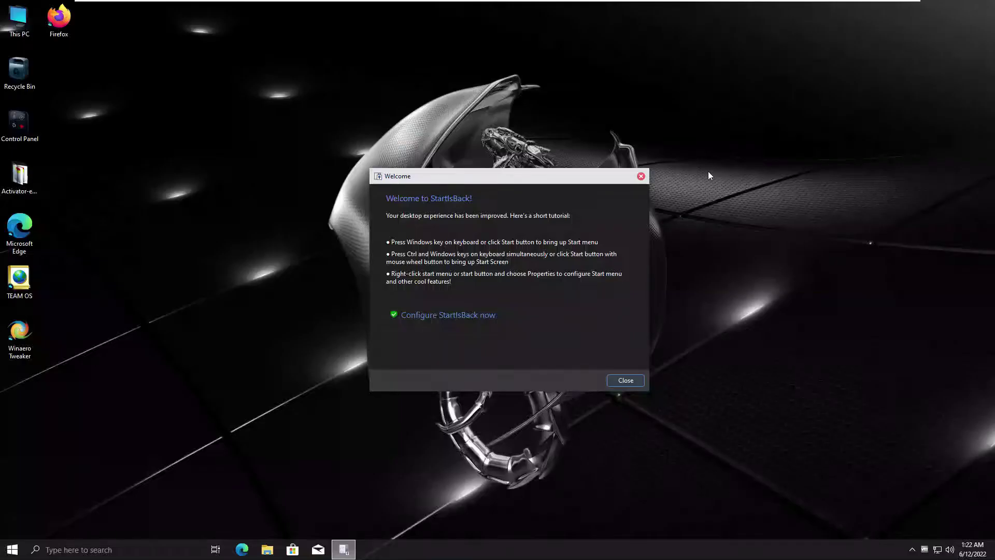
- Review the desktop's context commands and refresh the desktop
right_click(708, 142)
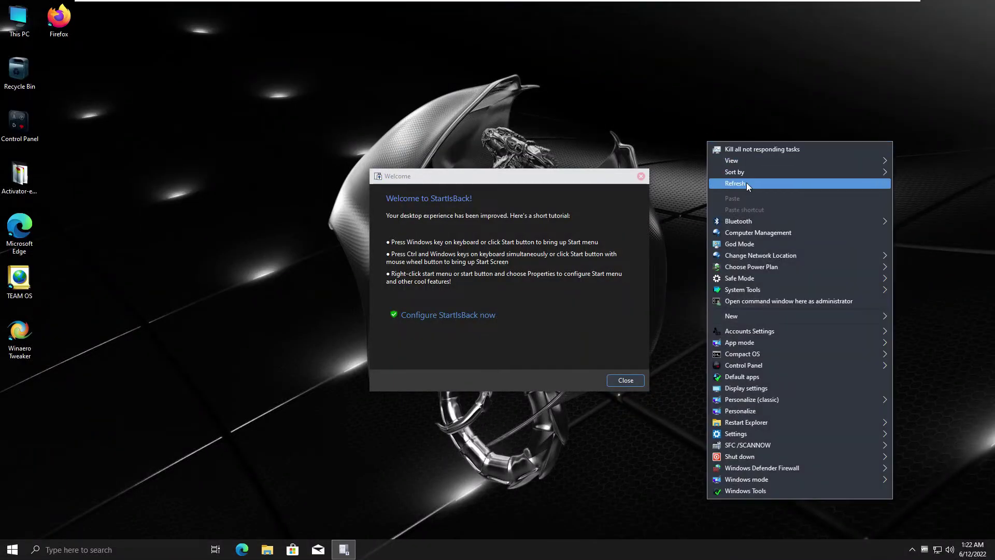
right_click(731, 104)
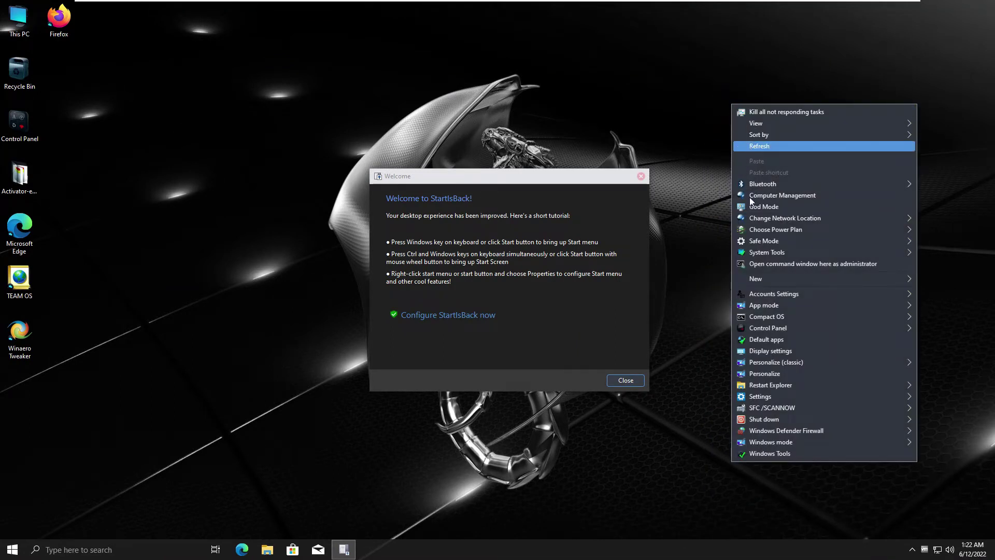
left_click(786, 147)
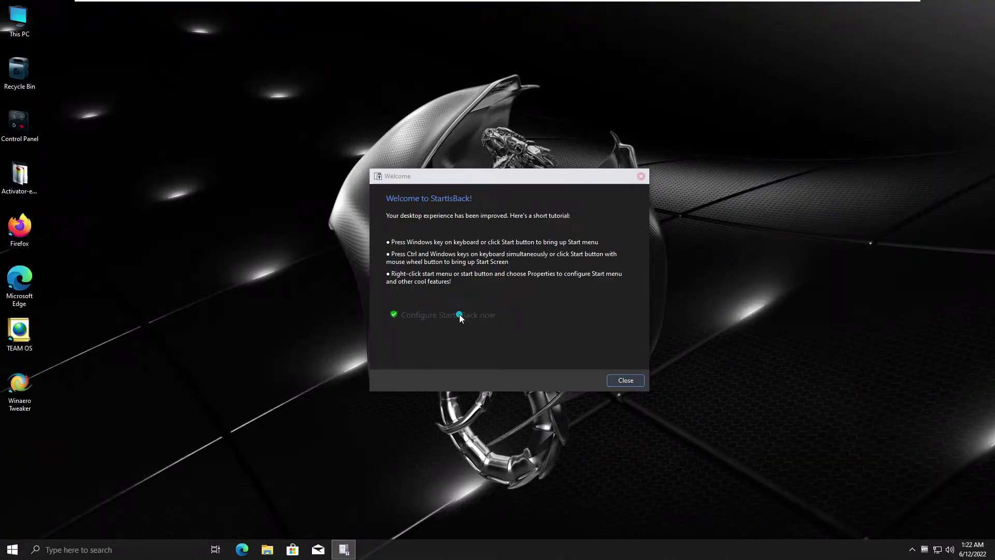
- View the current Start menu, apply the Windows 10 visual style in the StartIsBack configuration, and check the Start menu again
left_click(11, 550)
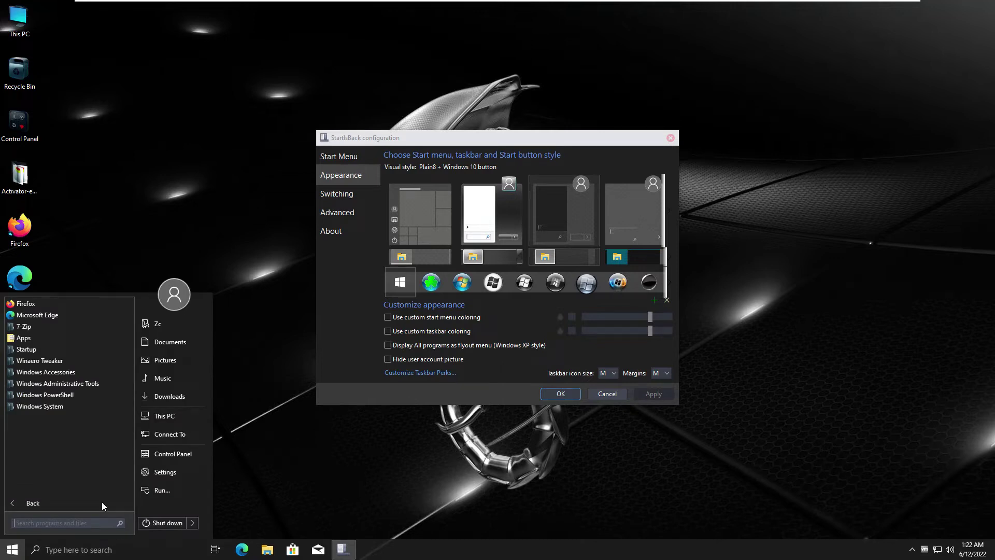
left_click(425, 224)
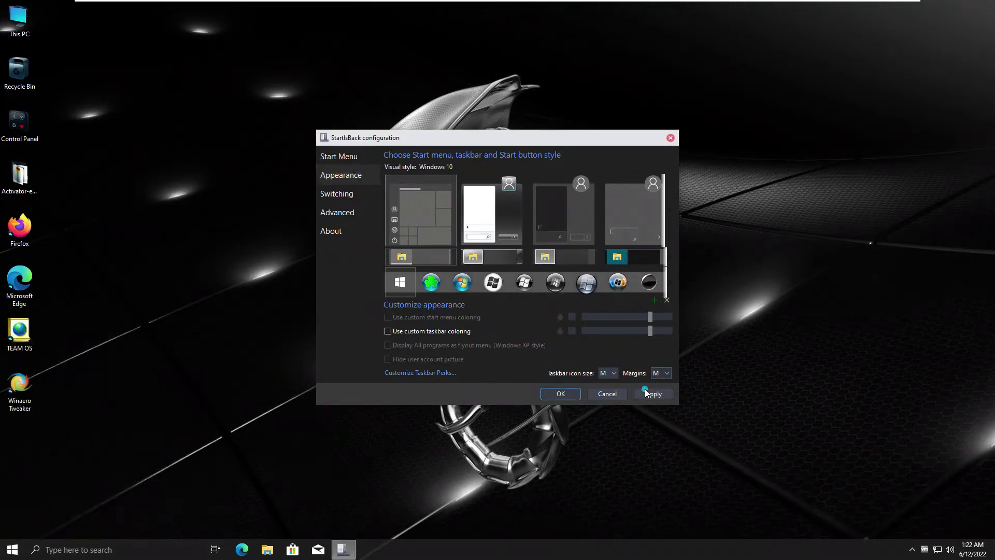
left_click(647, 394)
left_click(4, 550)
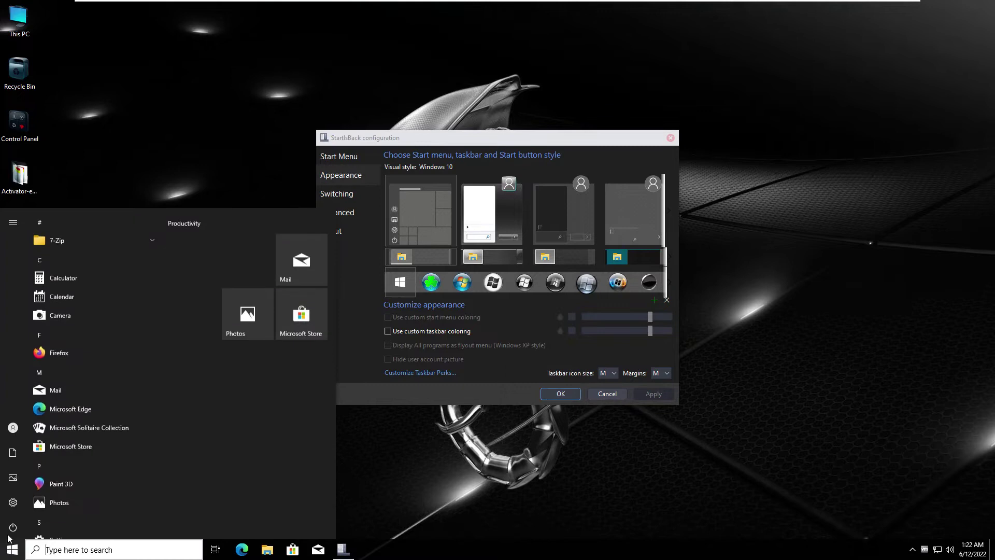
- Apply the Windows 7 visual style in the StartIsBack configuration and open the Start menu to check it
left_click(483, 215)
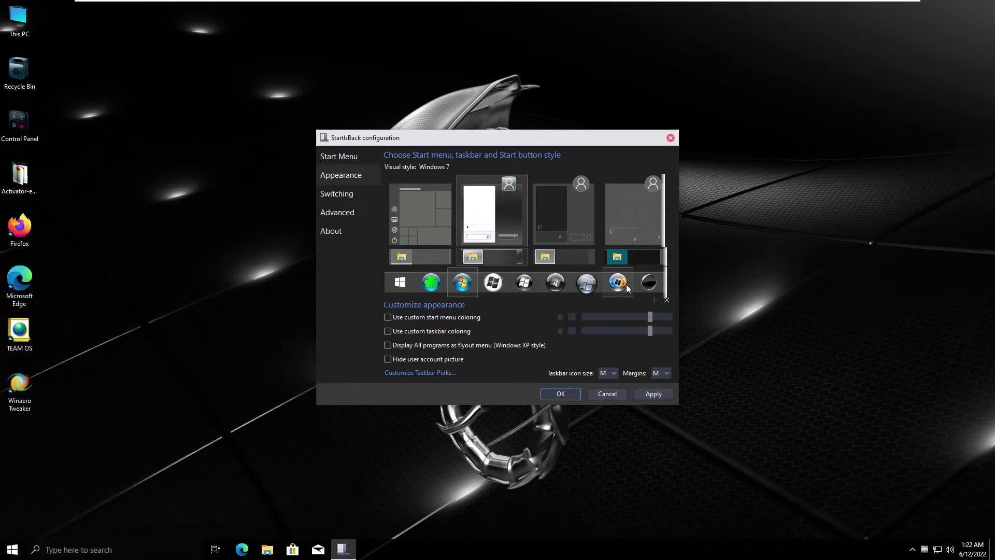
left_click(643, 390)
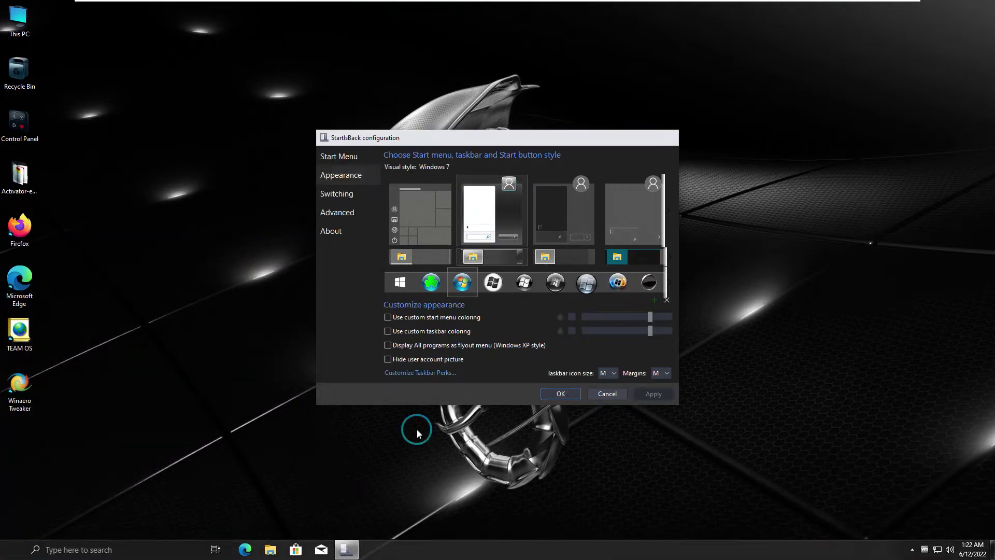
left_click(13, 550)
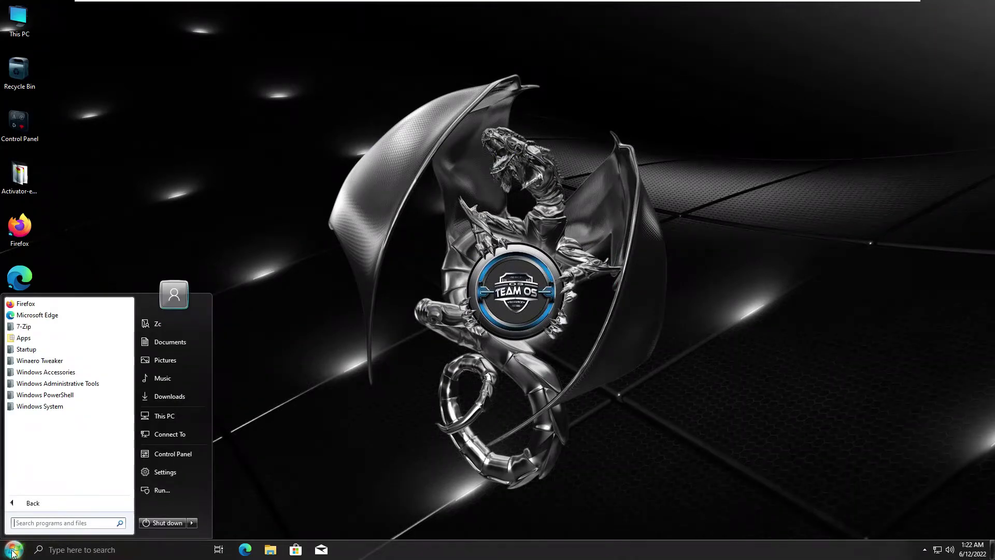
- Open Windows Settings maximized and read the device and Windows specifications on the System About page
left_click(176, 472)
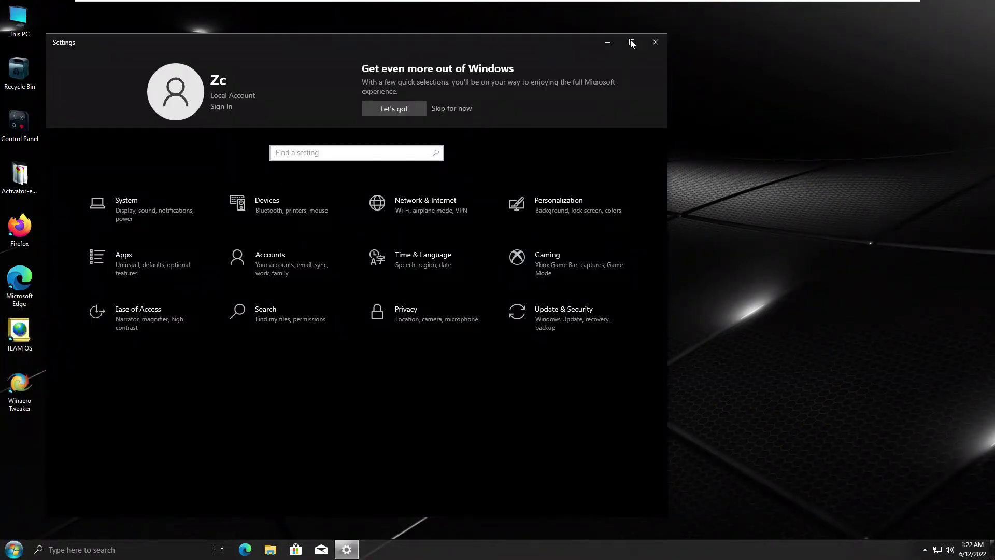
left_click(631, 43)
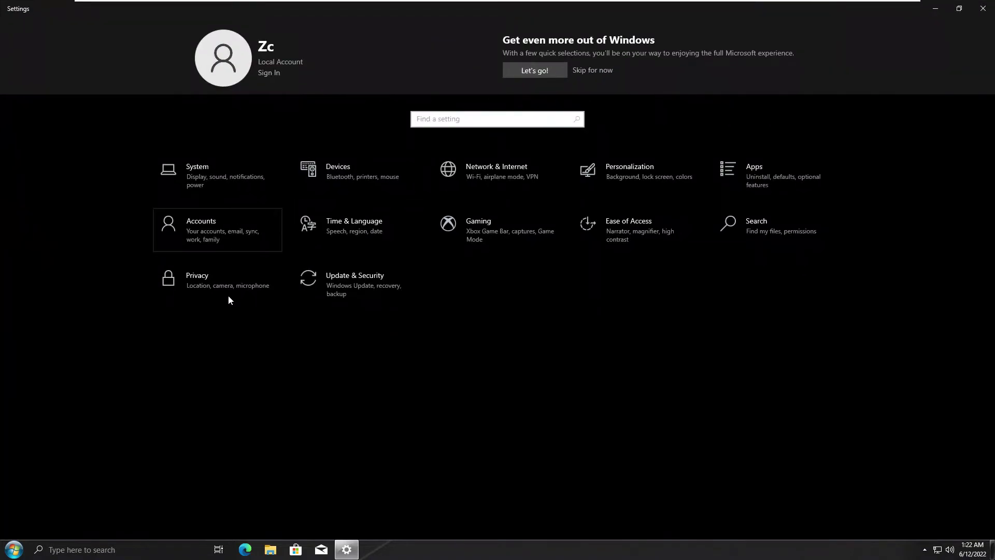
left_click(228, 170)
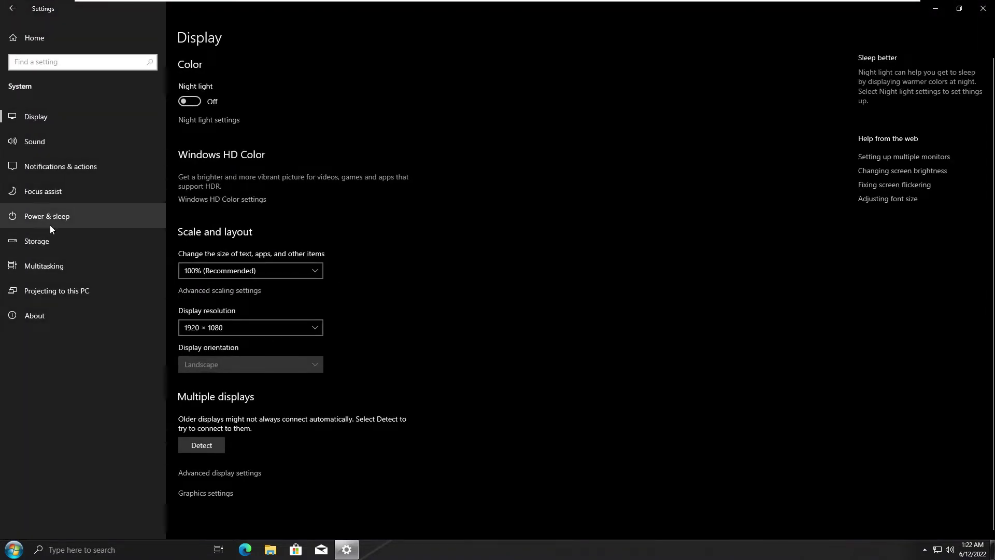
left_click(36, 319)
scroll(363, 316, "down", 2)
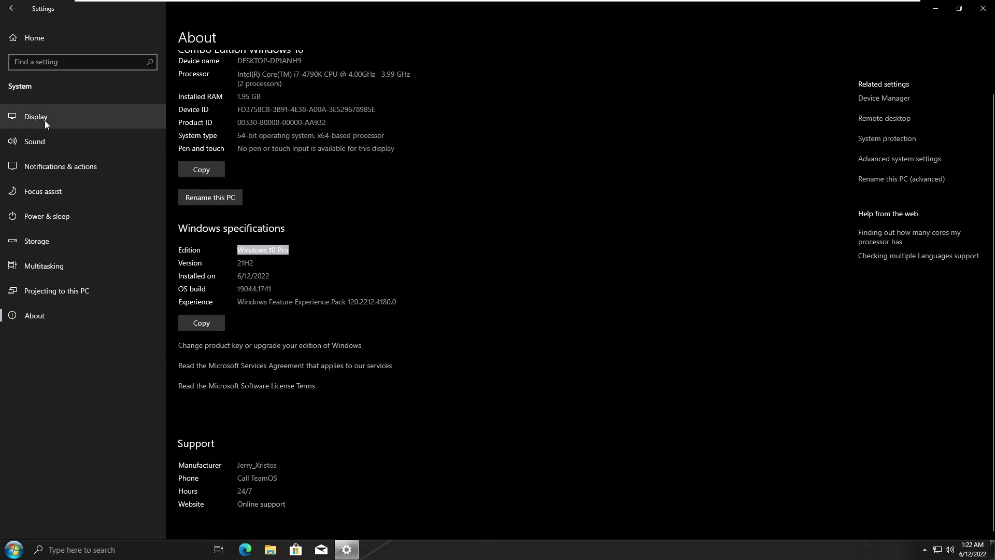
- View the Bluetooth & other devices page and the Network & Internet status page in Settings
left_click(39, 41)
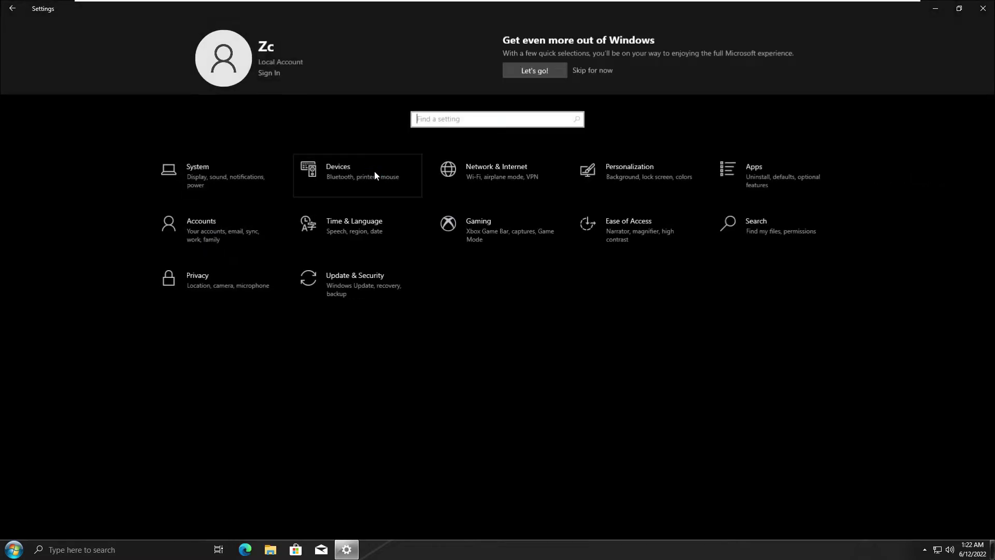
left_click(366, 172)
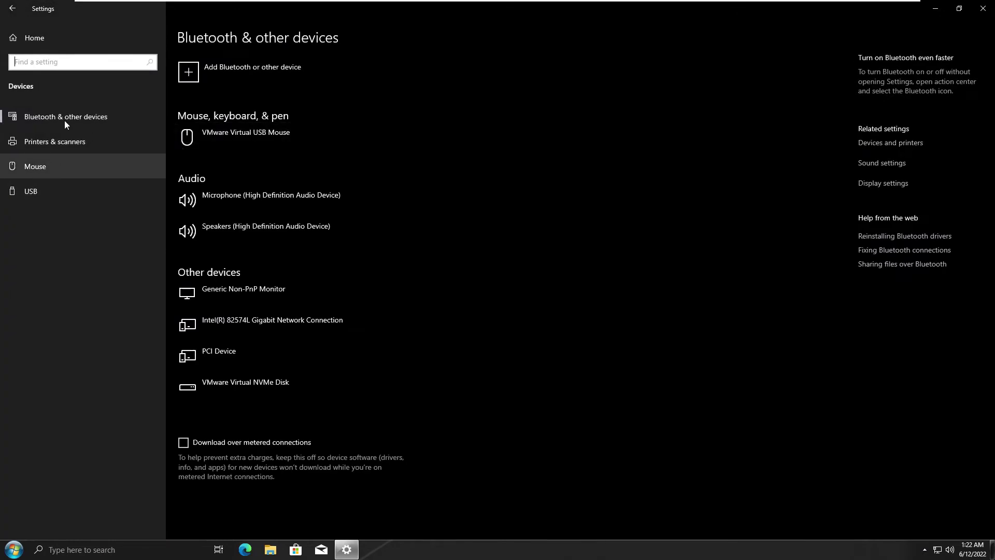
left_click(149, 45)
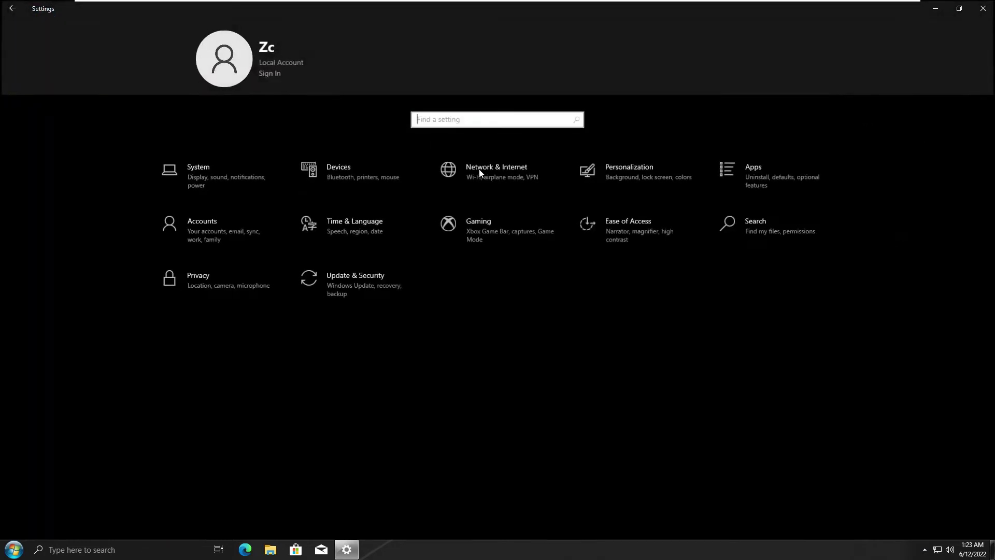
left_click(483, 169)
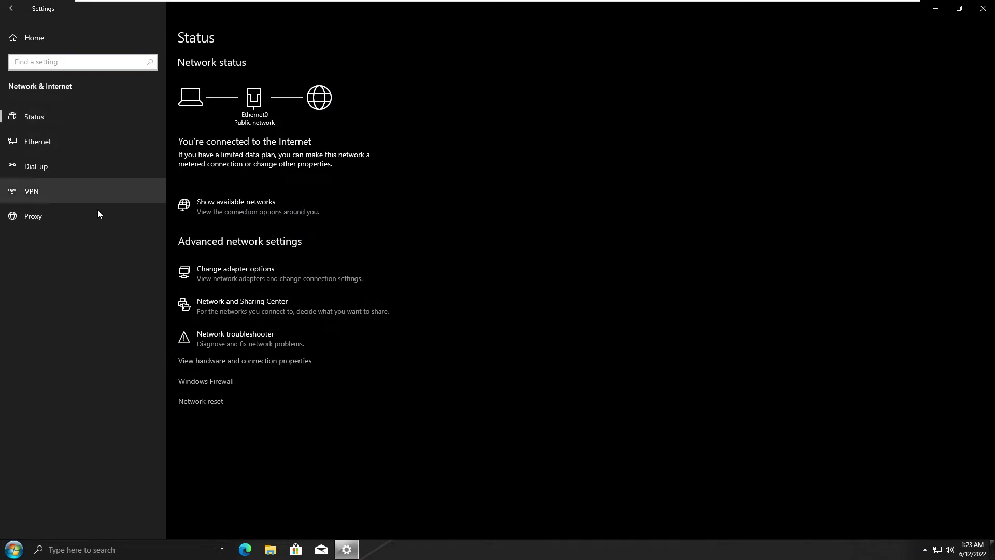
- Examine the desktop background options and the available themes in the Personalization settings
left_click(89, 44)
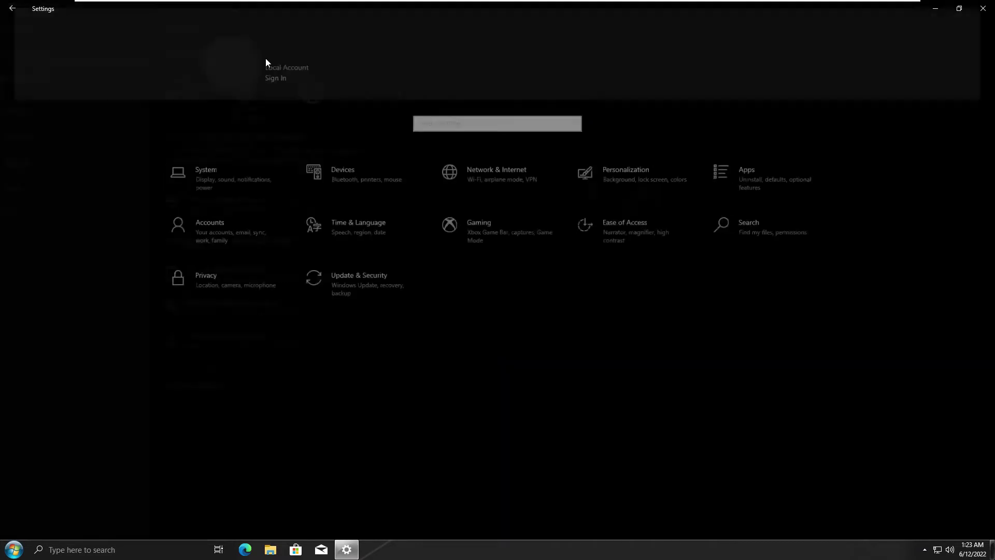
left_click(631, 175)
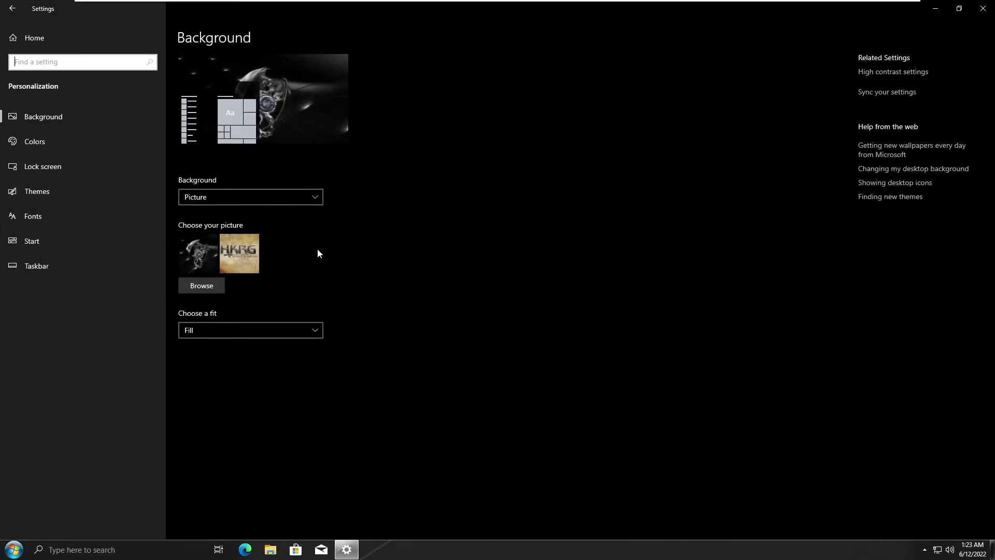
left_click(40, 190)
scroll(944, 306, "down", 2)
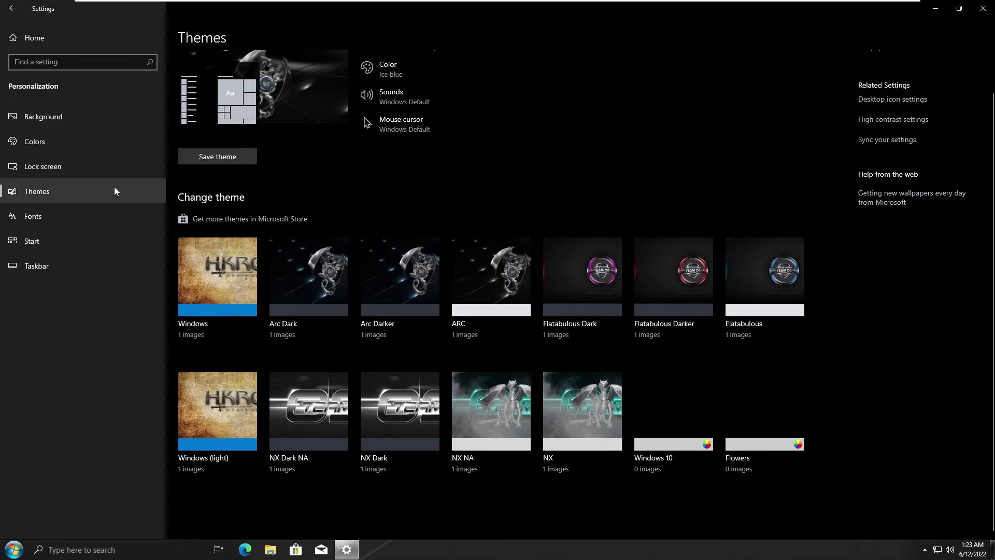
left_click(45, 39)
left_click(620, 167)
- Examine the full list of installed apps and the startup apps in the Apps settings
left_click(38, 38)
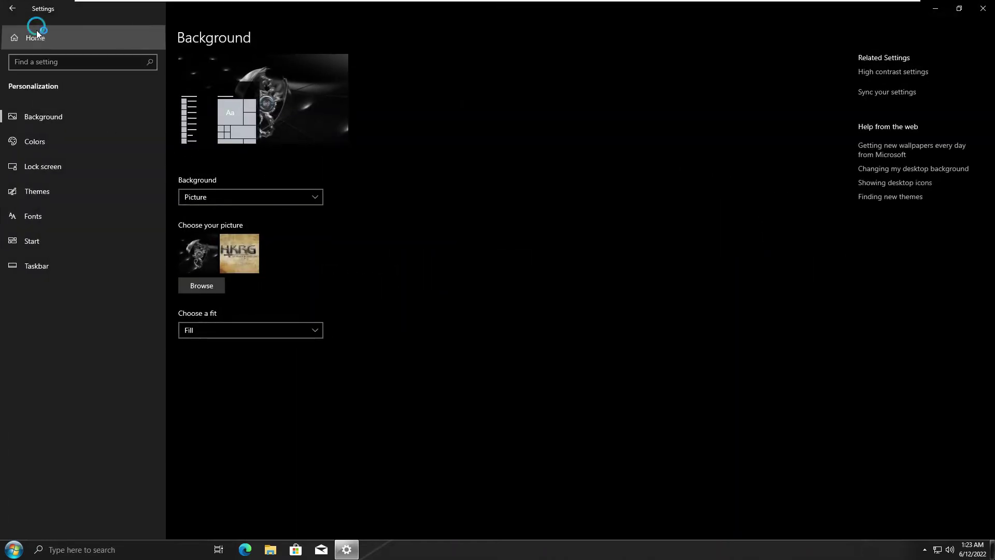
left_click(781, 172)
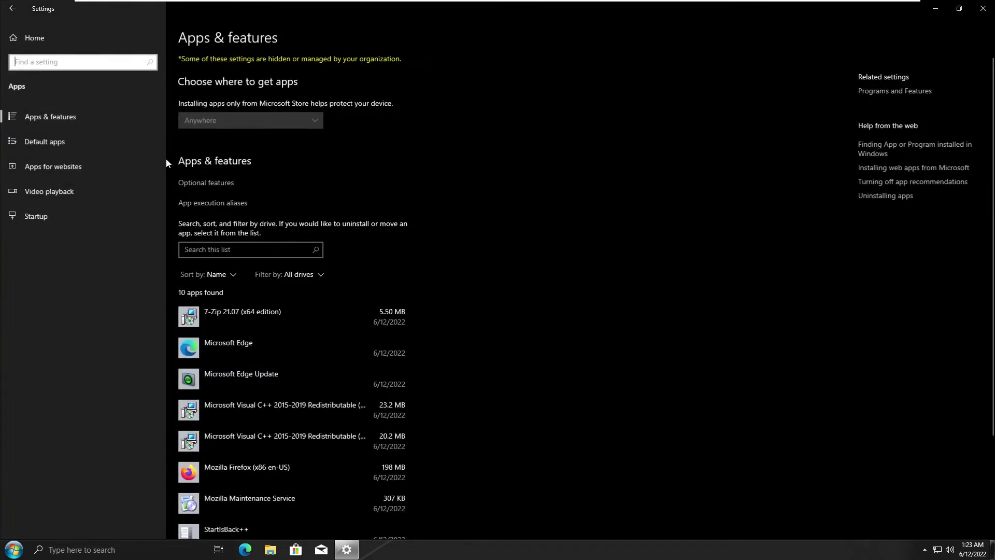
scroll(609, 296, "down", 3)
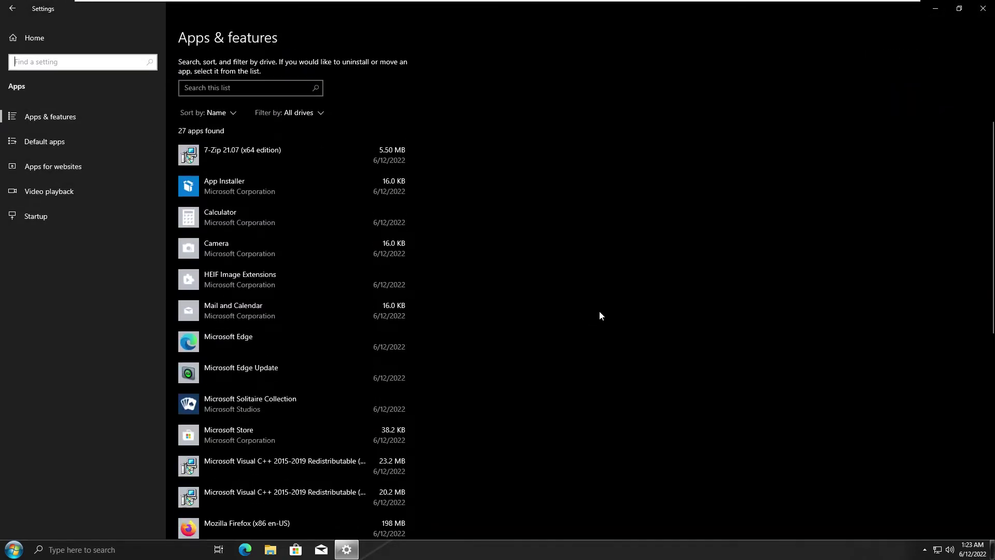
scroll(604, 310, "down", 3)
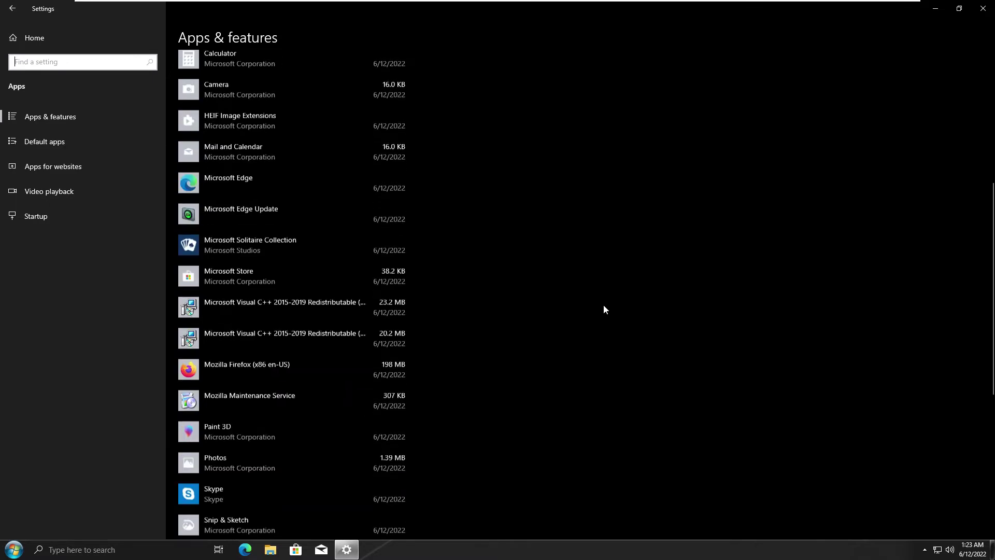
scroll(604, 305, "down", 3)
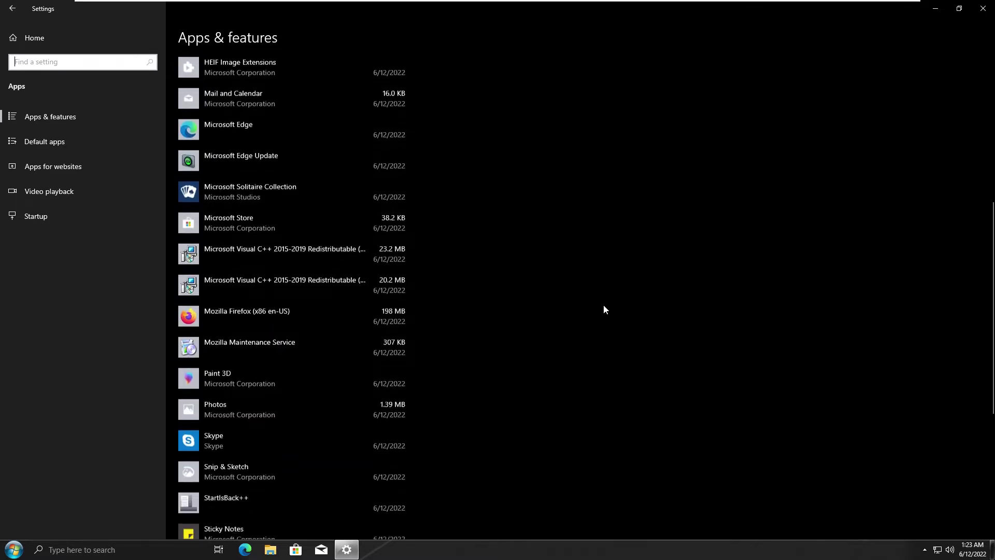
scroll(602, 311, "down", 3)
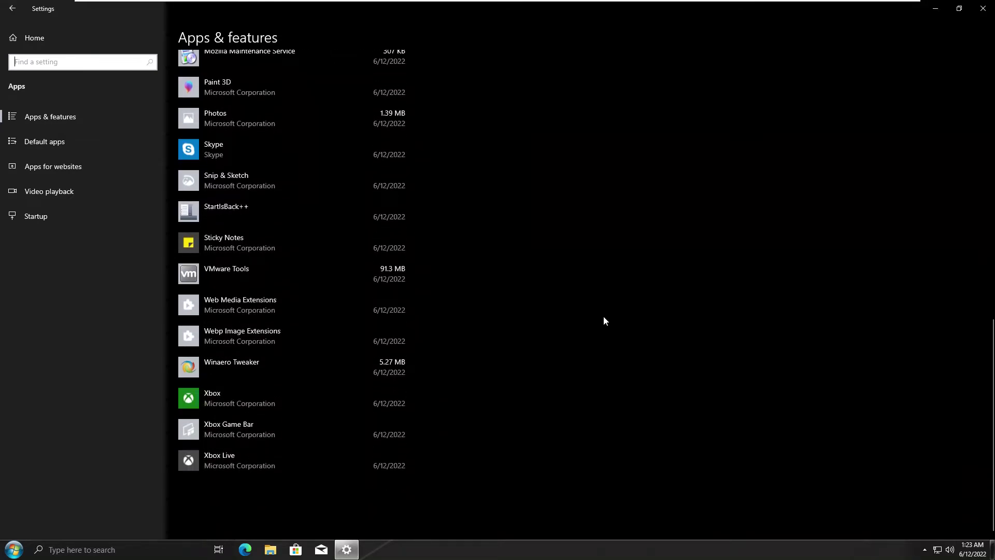
scroll(604, 317, "up", 10)
scroll(604, 320, "up", 2)
left_click(57, 212)
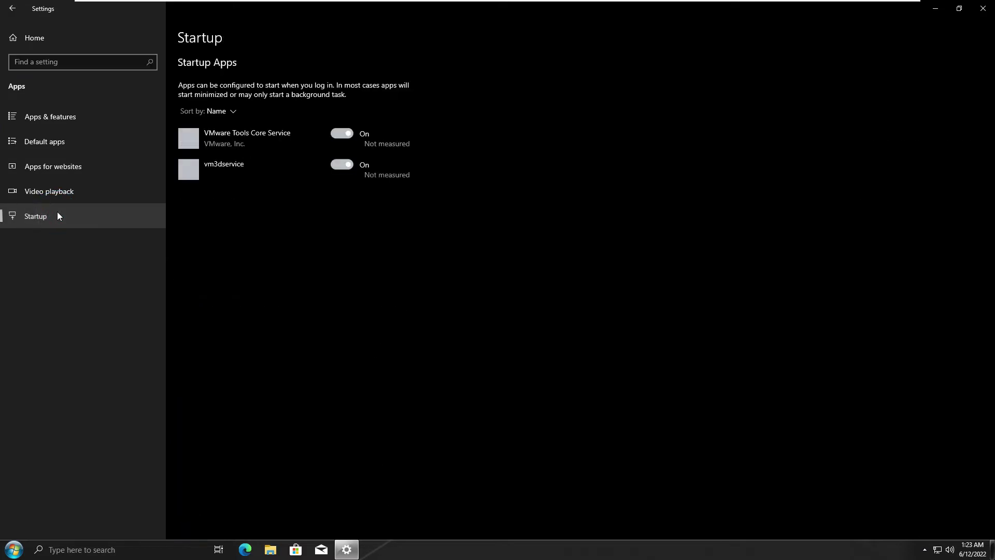
- View the account's Your info page and the Language page of the Time & Language settings
left_click(43, 39)
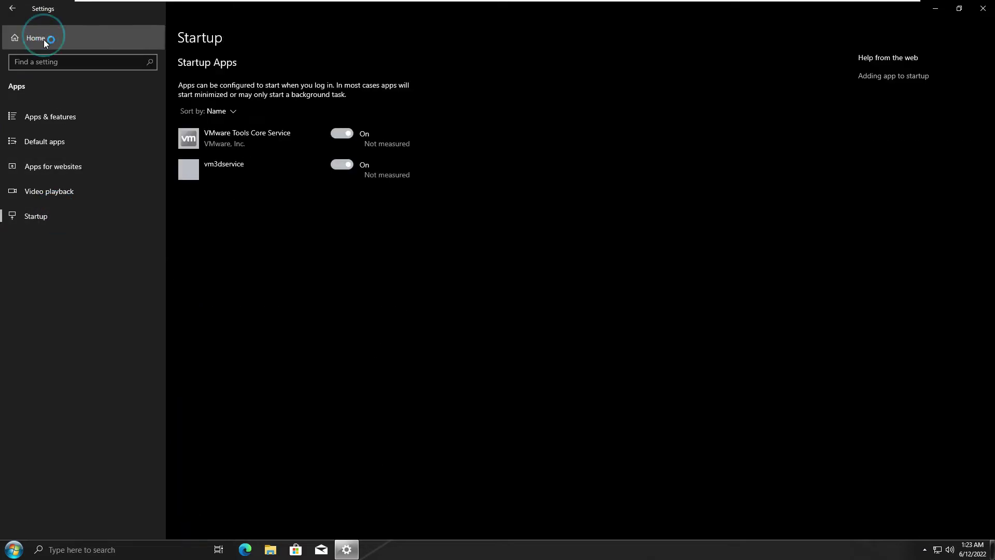
left_click(255, 234)
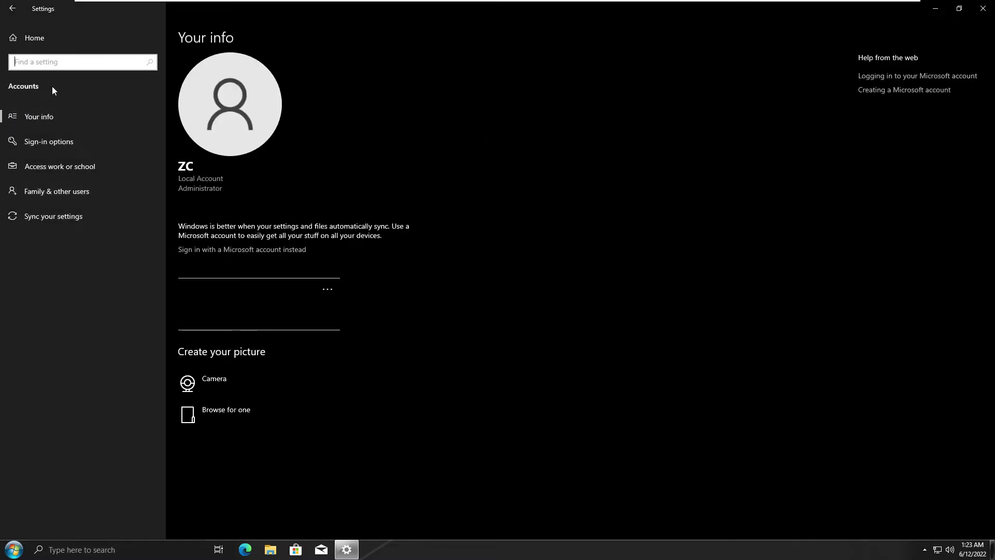
left_click(46, 42)
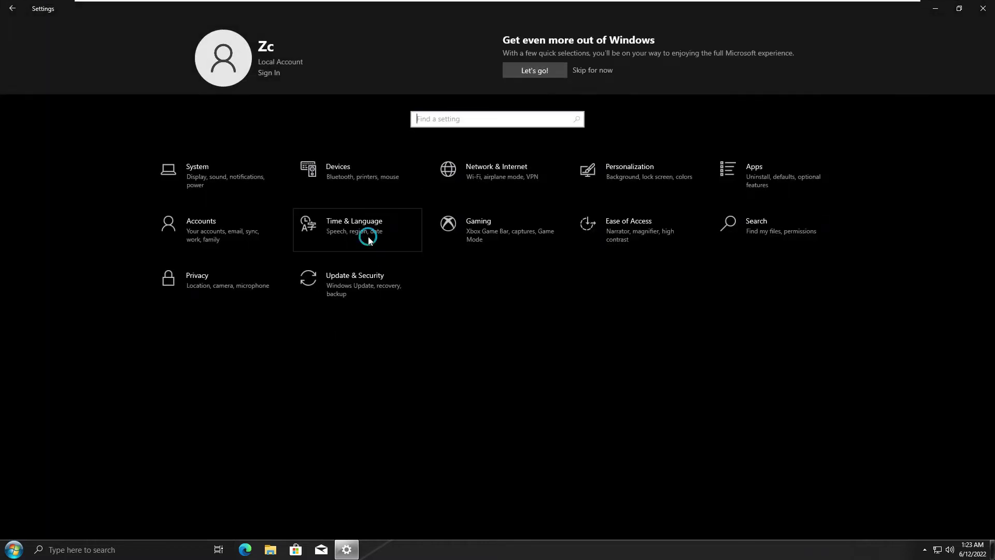
left_click(368, 236)
left_click(54, 166)
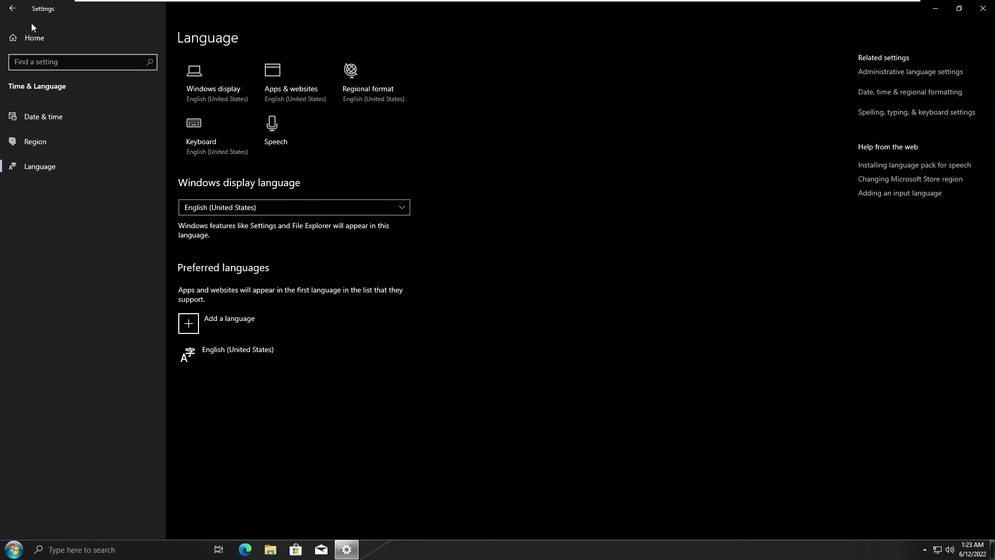
- View the Xbox Game Bar page in the Gaming settings and the Display page in the Ease of Access settings
left_click(27, 38)
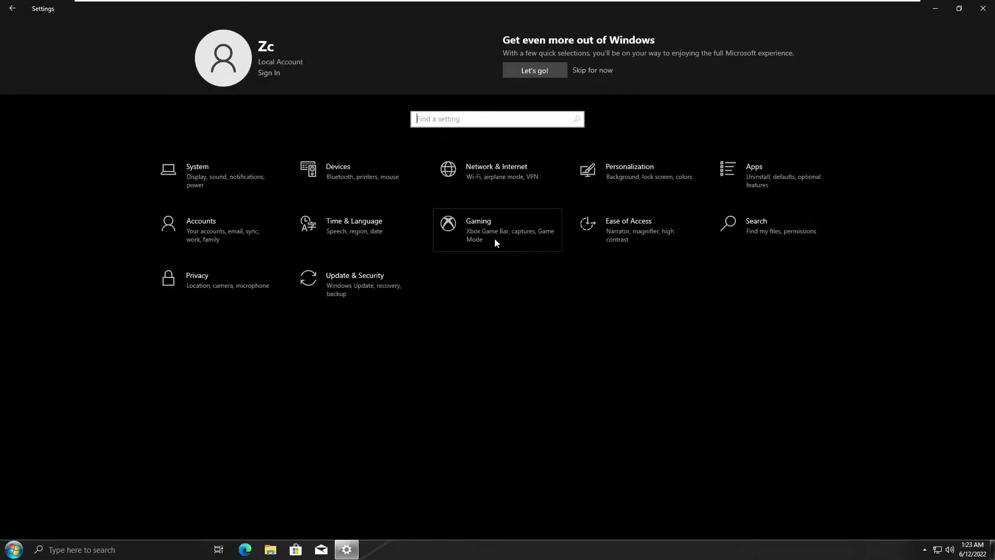
left_click(495, 243)
scroll(489, 311, "down", 2)
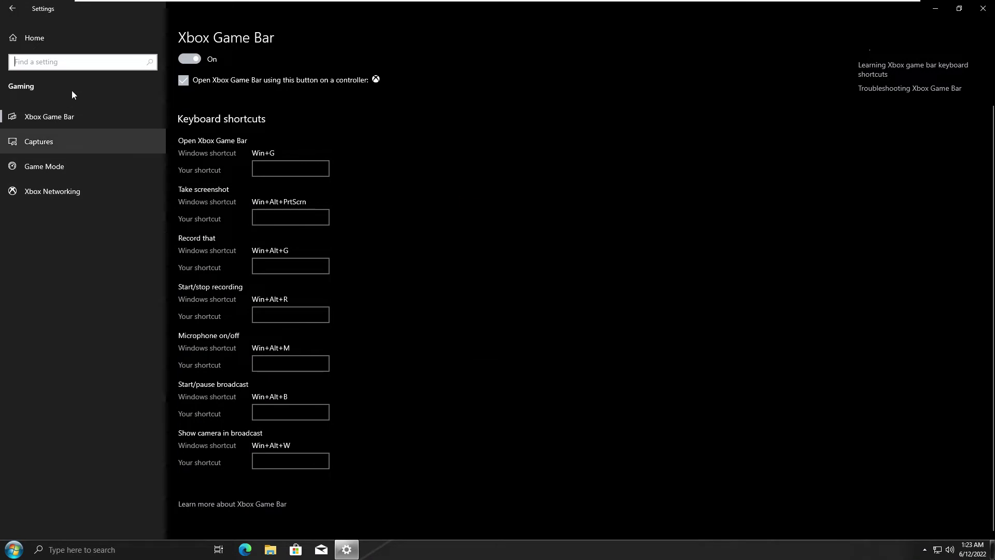
left_click(66, 41)
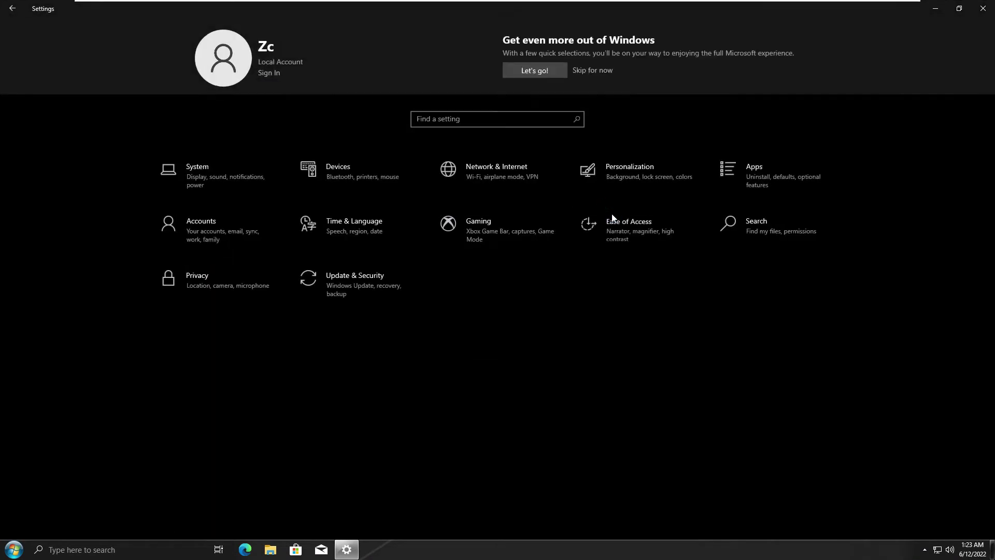
left_click(612, 217)
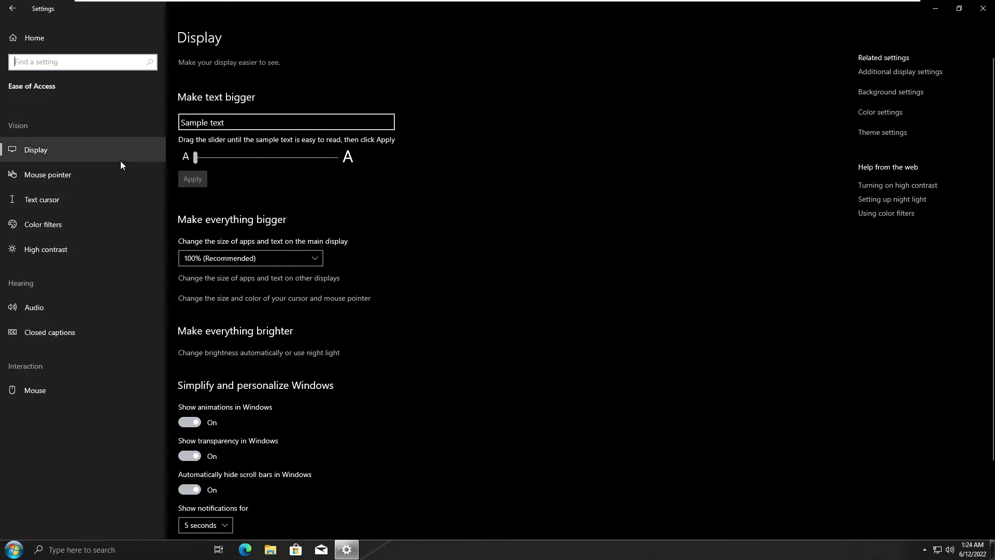
- View the search Permissions & History page and the General privacy options with the list of app permissions in Settings
left_click(84, 41)
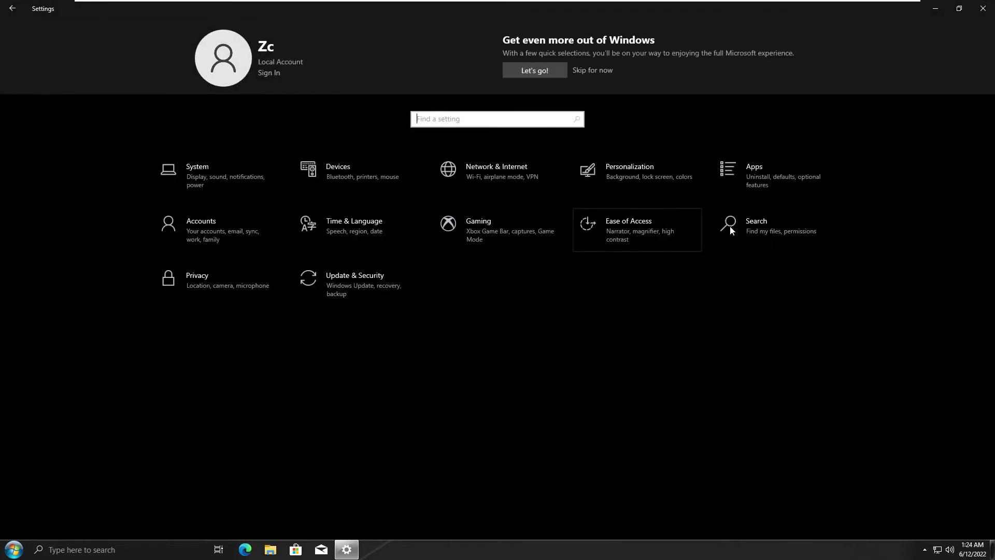
left_click(730, 225)
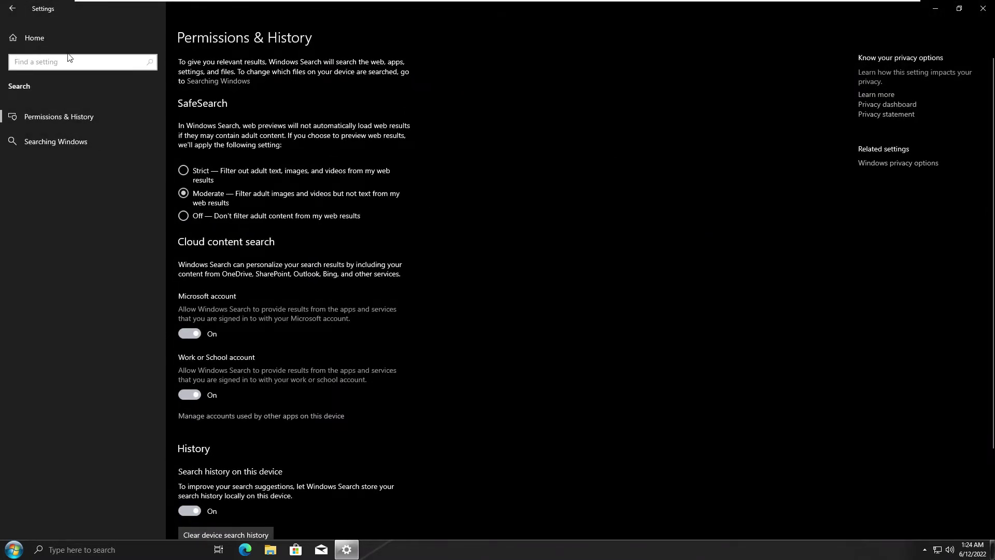
left_click(67, 38)
left_click(228, 287)
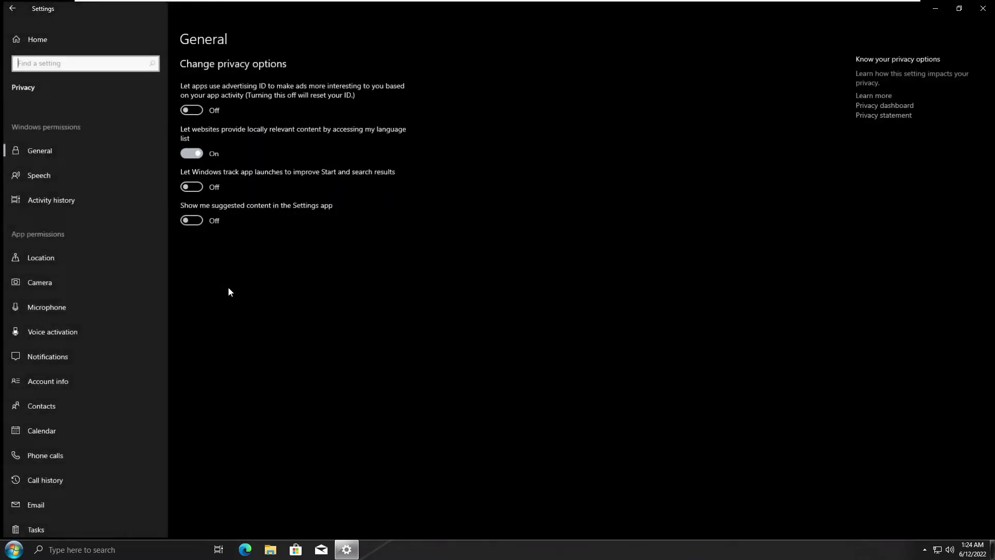
scroll(156, 420, "down", 5)
scroll(157, 420, "up", 5)
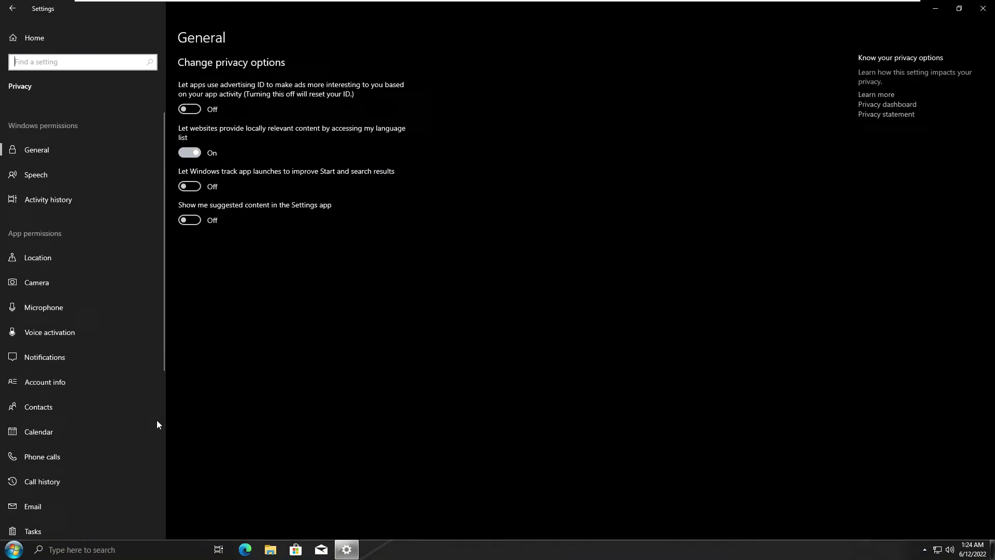
- Check the Activation and Windows Update pages in the Update & Security settings
left_click(41, 44)
left_click(355, 294)
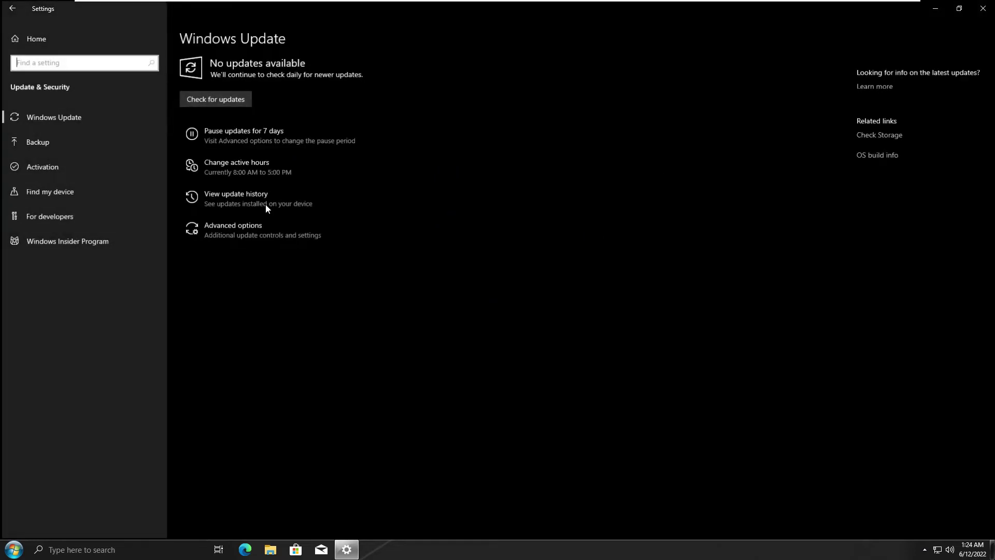
left_click(104, 171)
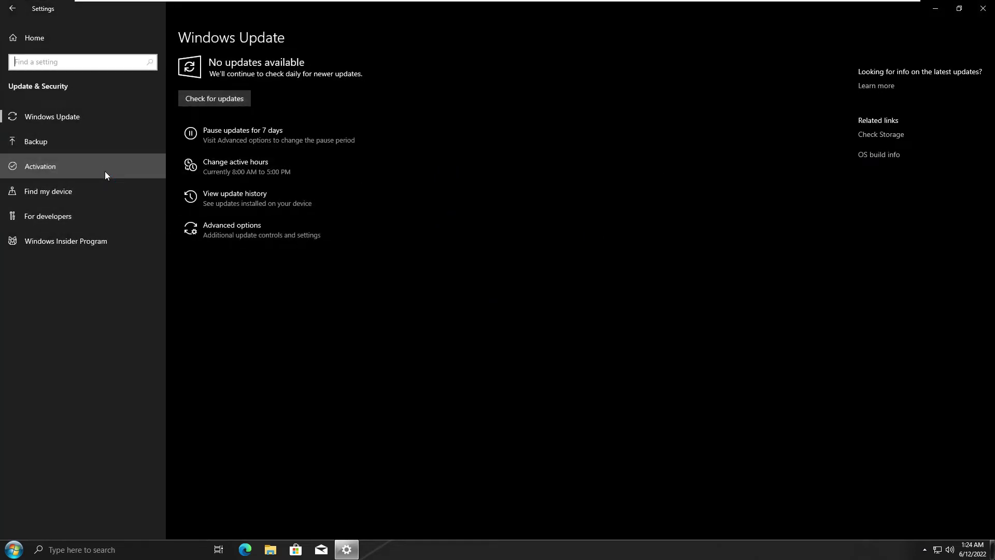
left_click(81, 115)
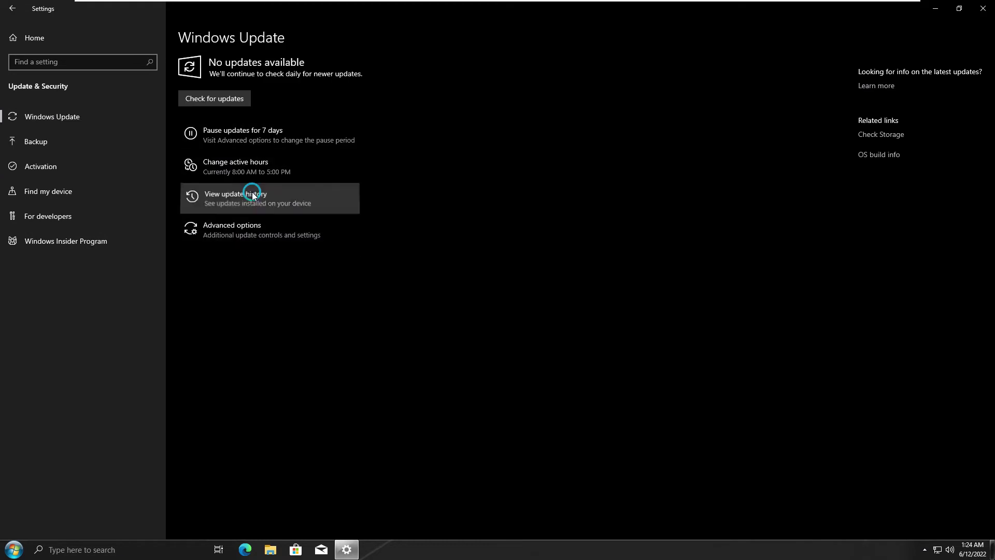
- Examine the installed updates reached from the update history, close that list and minimize Settings
left_click(253, 195)
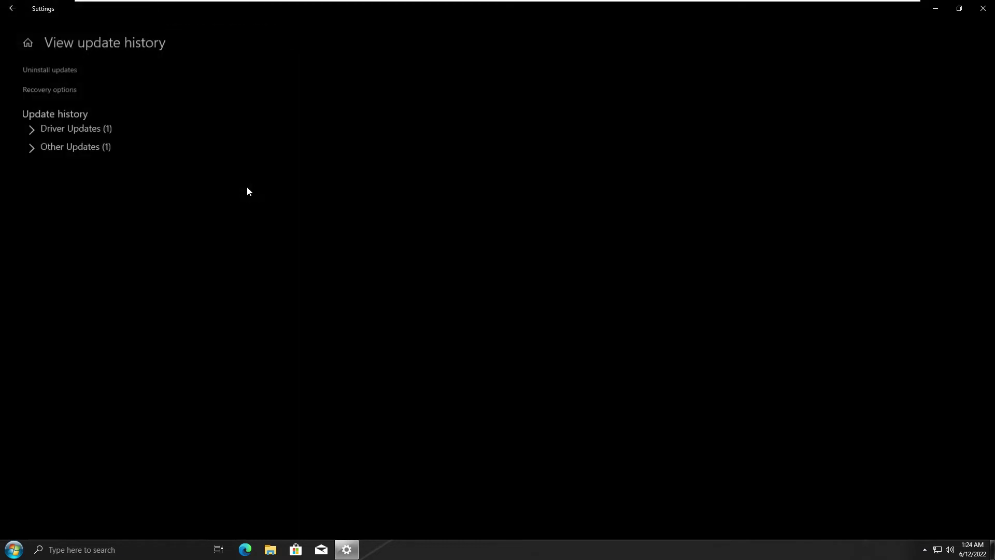
left_click(45, 68)
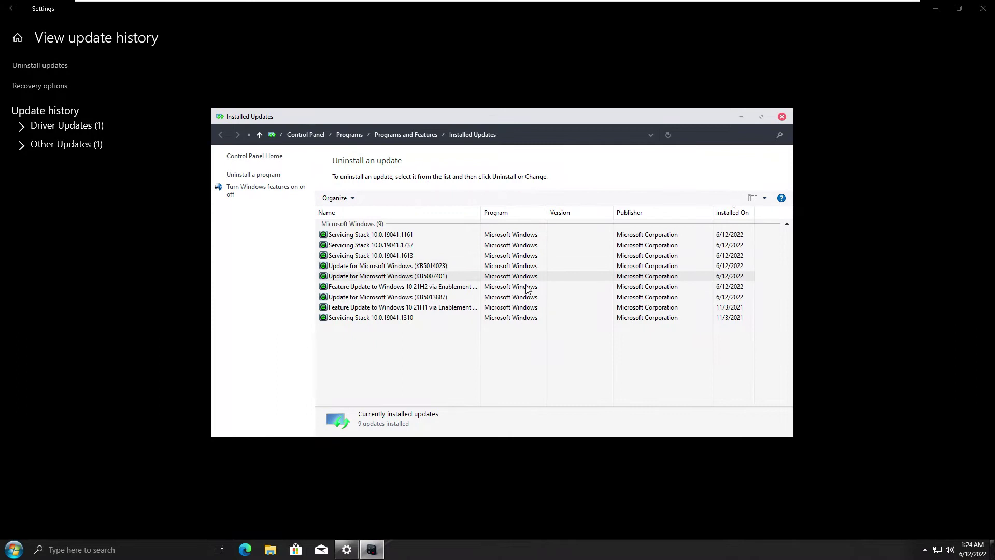
left_click(782, 118)
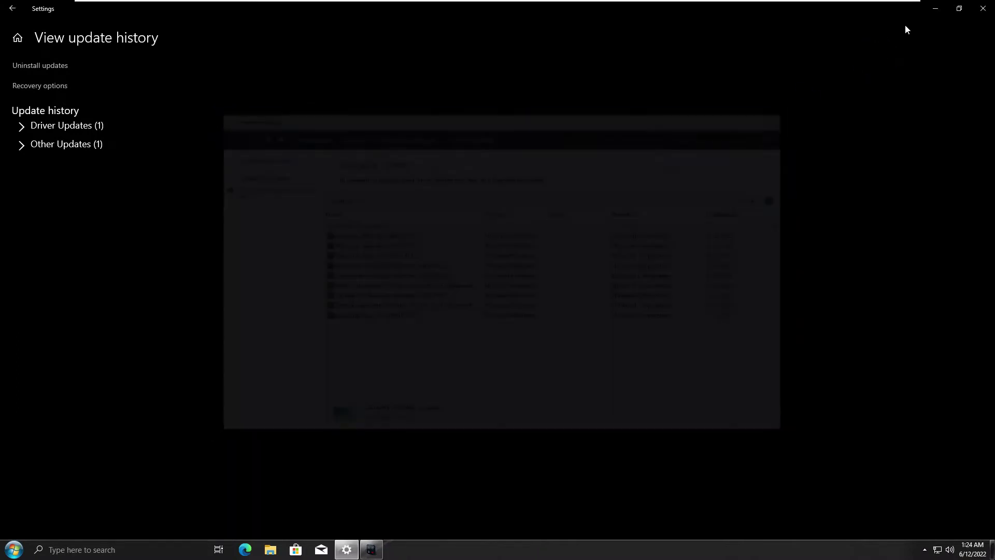
left_click(934, 10)
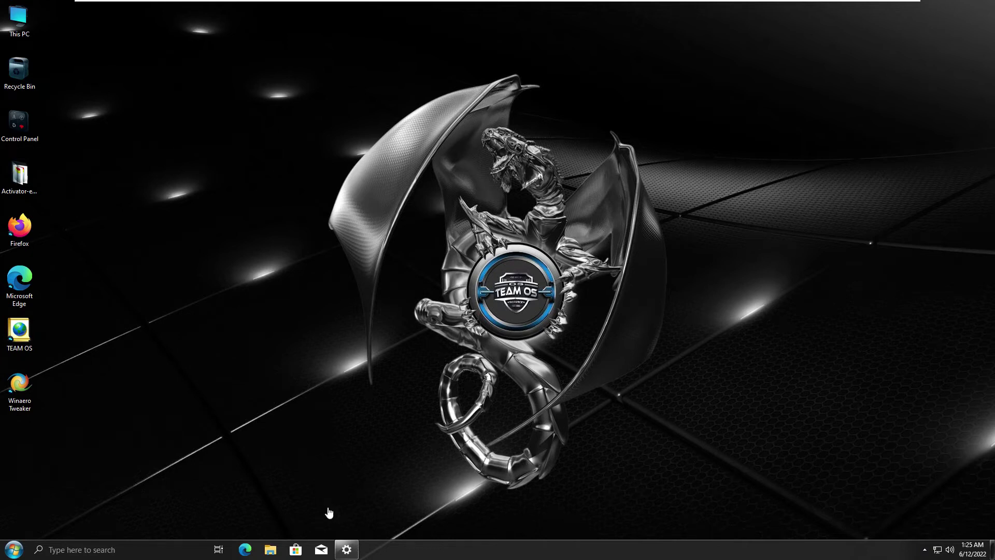
- Open Microsoft Store and browse the featured apps and games on its Home page
left_click(295, 550)
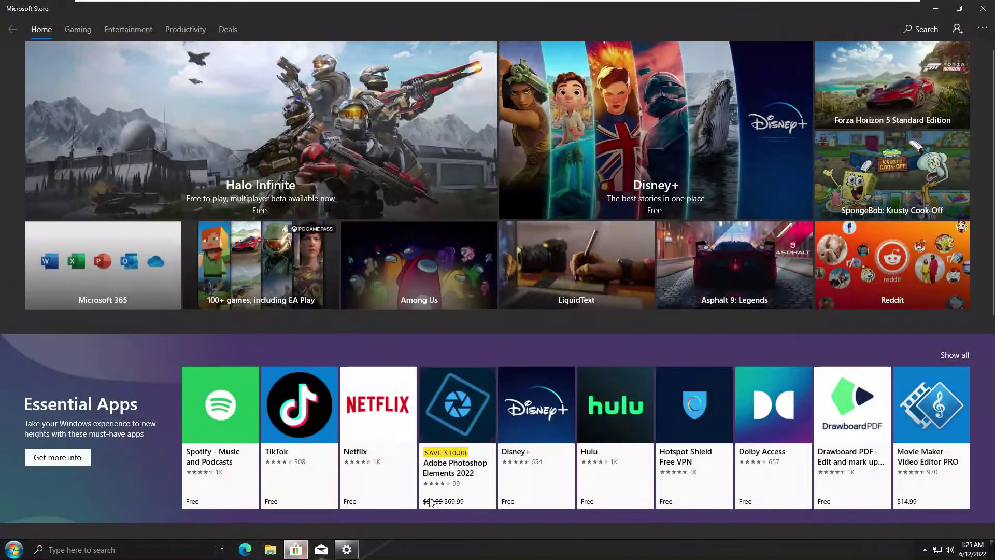
scroll(665, 134, "down", 1)
scroll(664, 134, "down", 8)
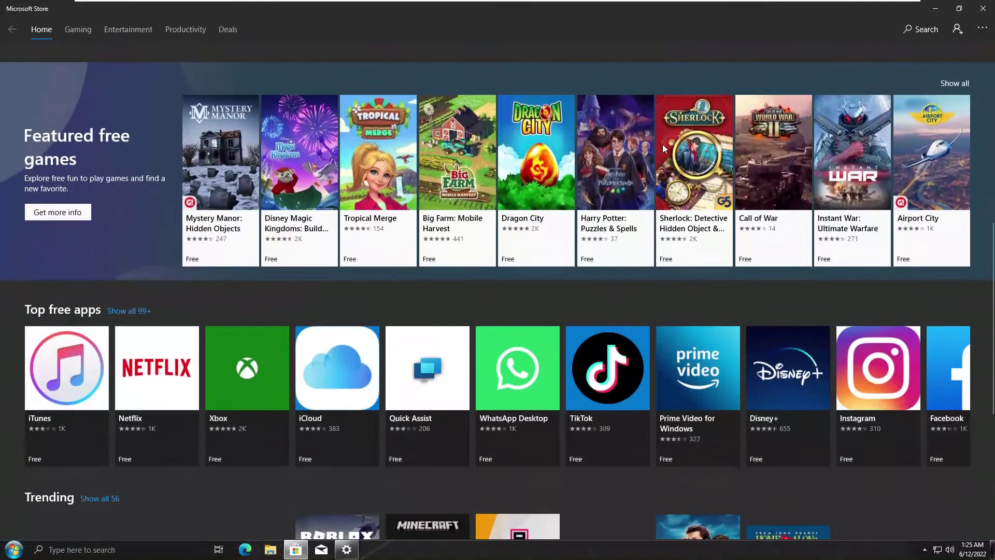
- Browse the Gaming and Entertainment sections of Microsoft Store
left_click(78, 28)
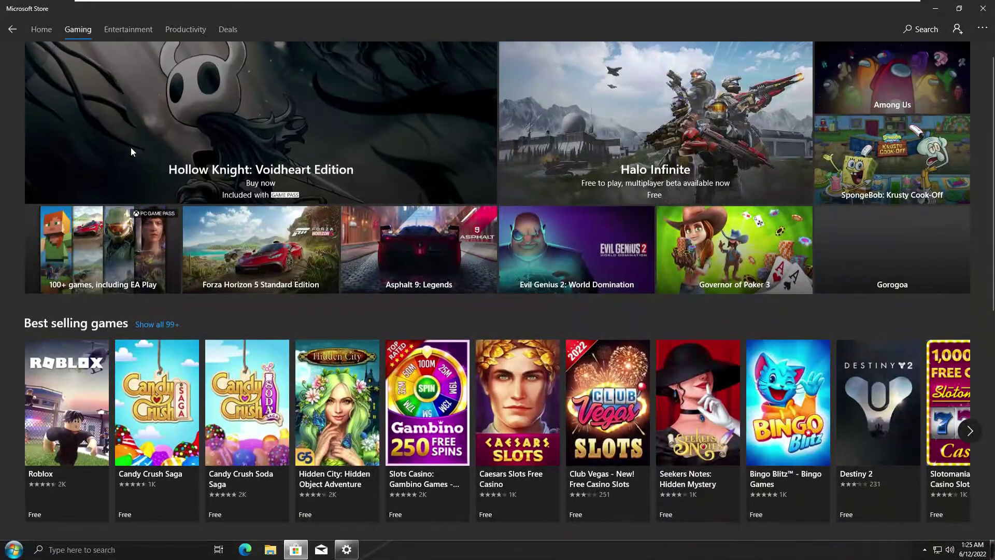
scroll(130, 152, "down", 10)
left_click(138, 22)
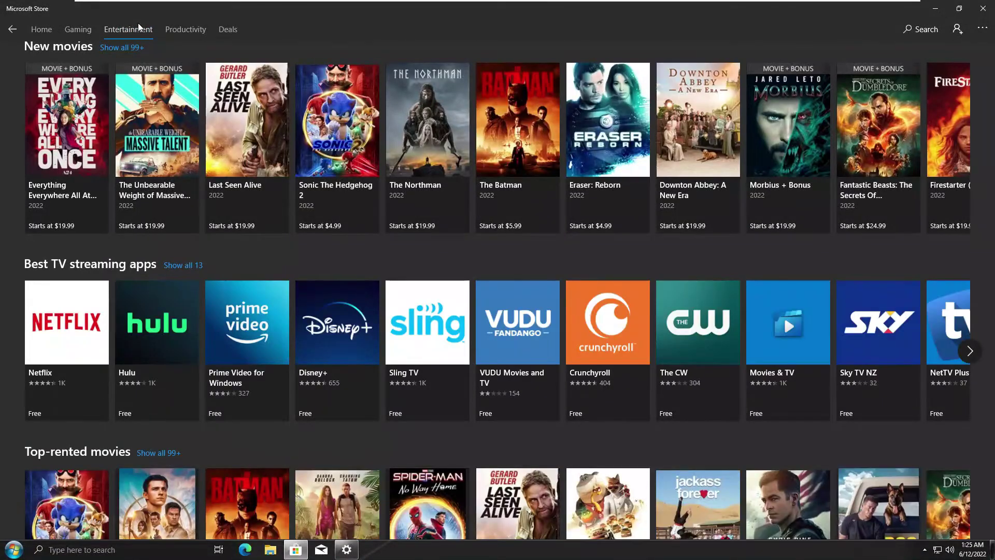
scroll(153, 139, "down", 2)
scroll(153, 136, "down", 6)
- Browse the Productivity and Deals sections of Microsoft Store, and minimize the store window
left_click(169, 26)
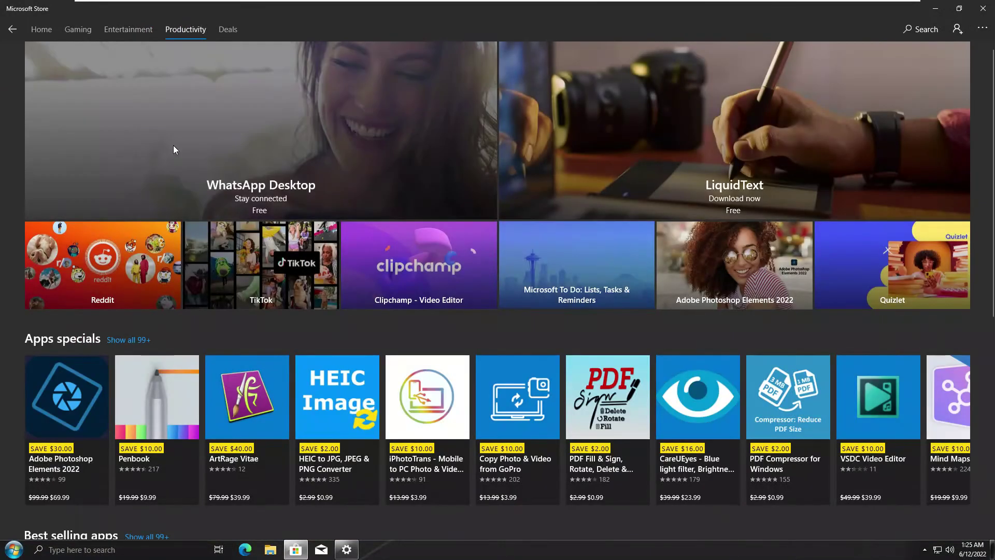
scroll(174, 149, "down", 3)
scroll(174, 147, "down", 6)
left_click(230, 29)
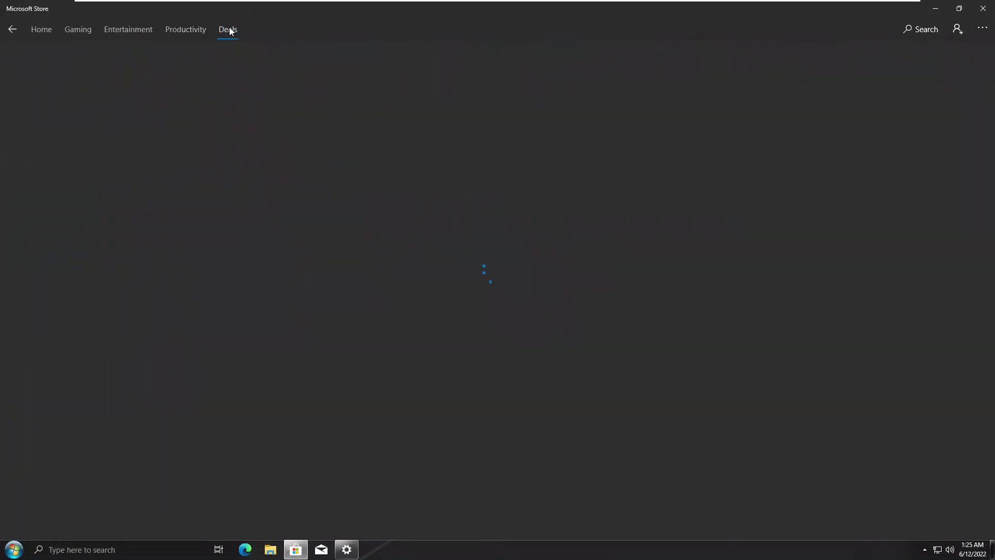
scroll(327, 158, "down", 5)
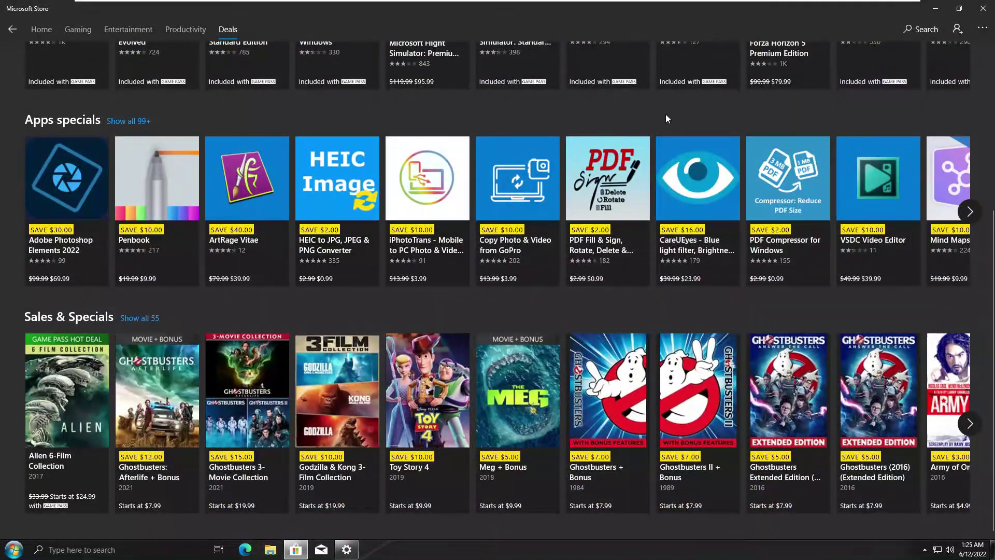
left_click(936, 10)
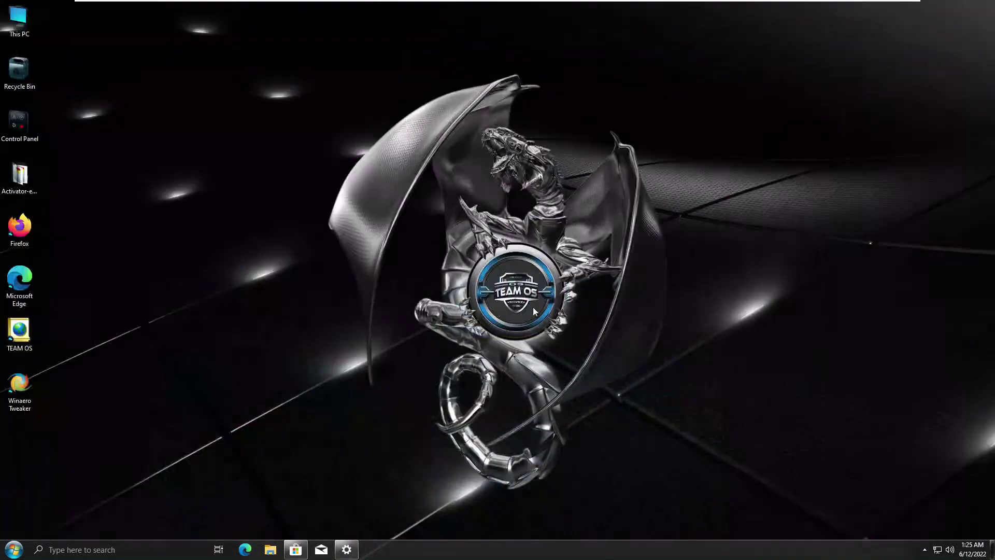
- Open Task Manager in its detailed view and maximize the window
right_click(395, 550)
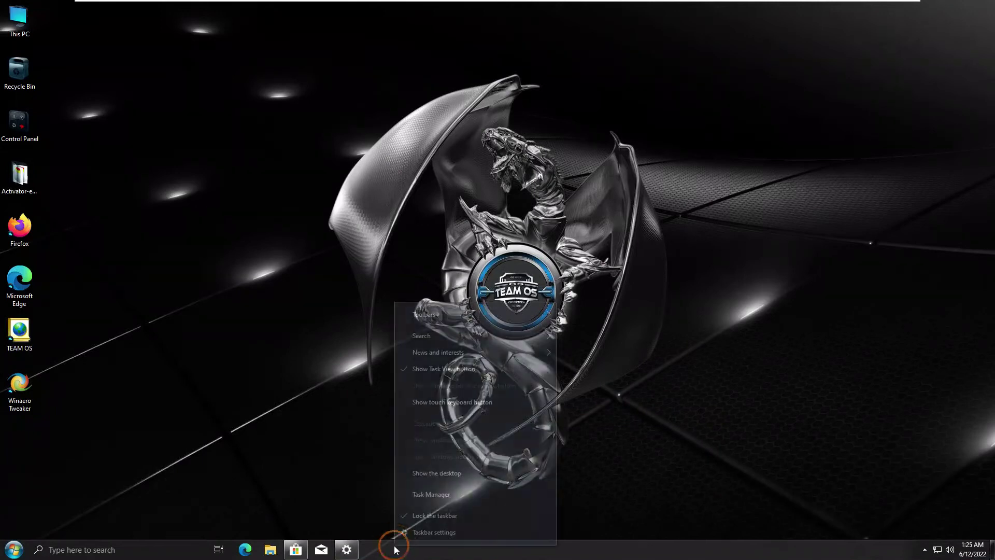
left_click(426, 500)
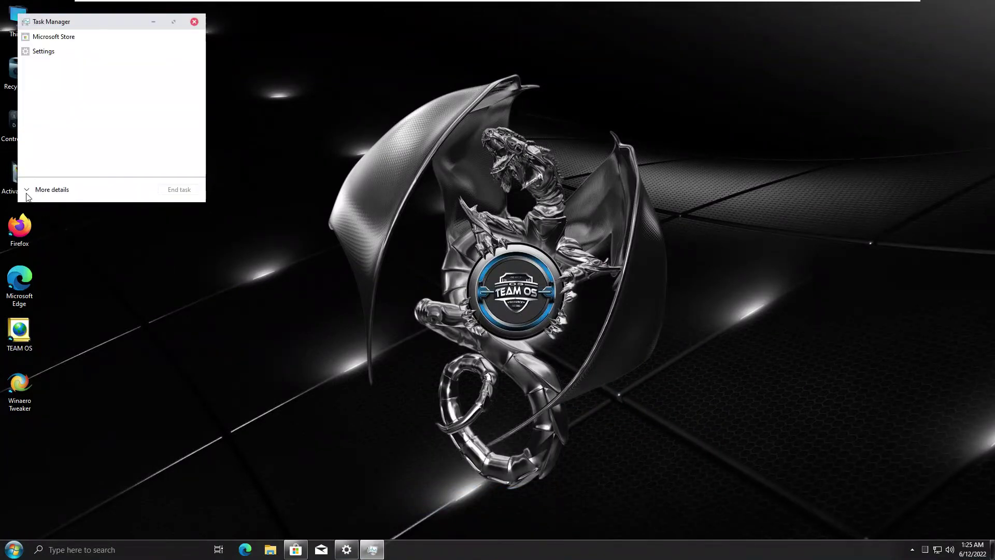
left_click(46, 190)
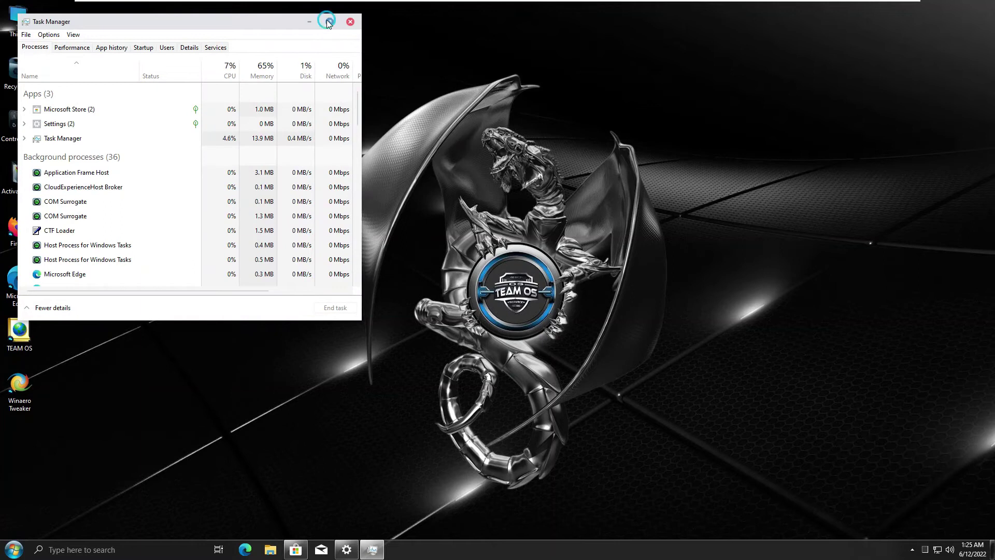
left_click(329, 22)
- Sort the running processes by CPU, memory and finally name, and examine the full process list
left_click(210, 49)
left_click(244, 51)
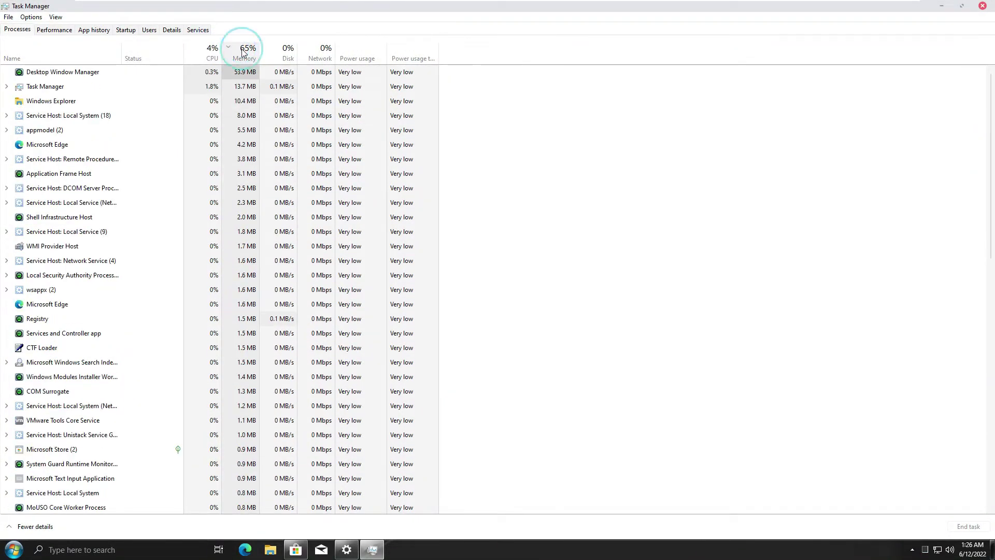
left_click(34, 48)
scroll(163, 185, "down", 2)
scroll(163, 186, "down", 2)
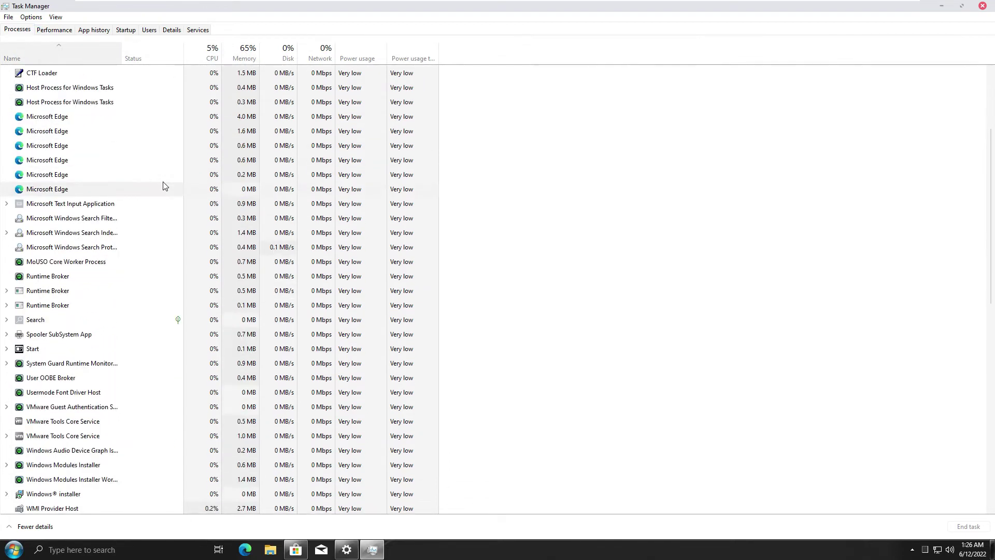
scroll(163, 186, "down", 7)
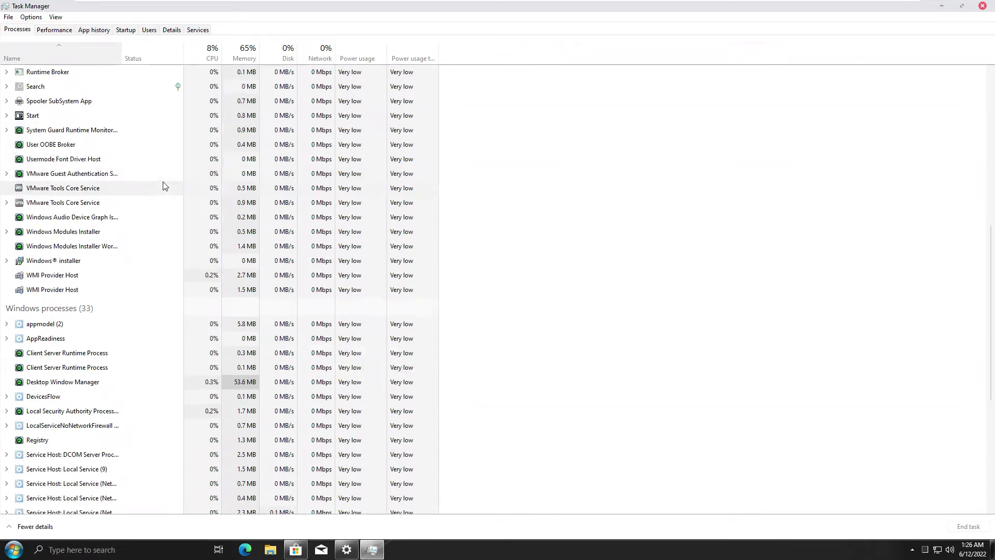
scroll(163, 185, "down", 5)
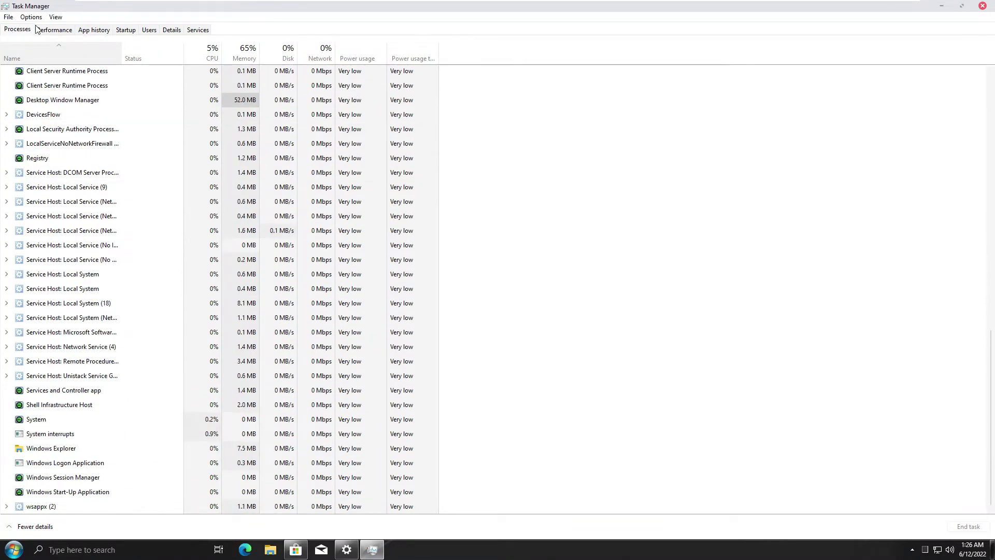
- Examine the performance graphs for CPU, memory, Disk 0 (C: D:) and Ethernet
left_click(54, 30)
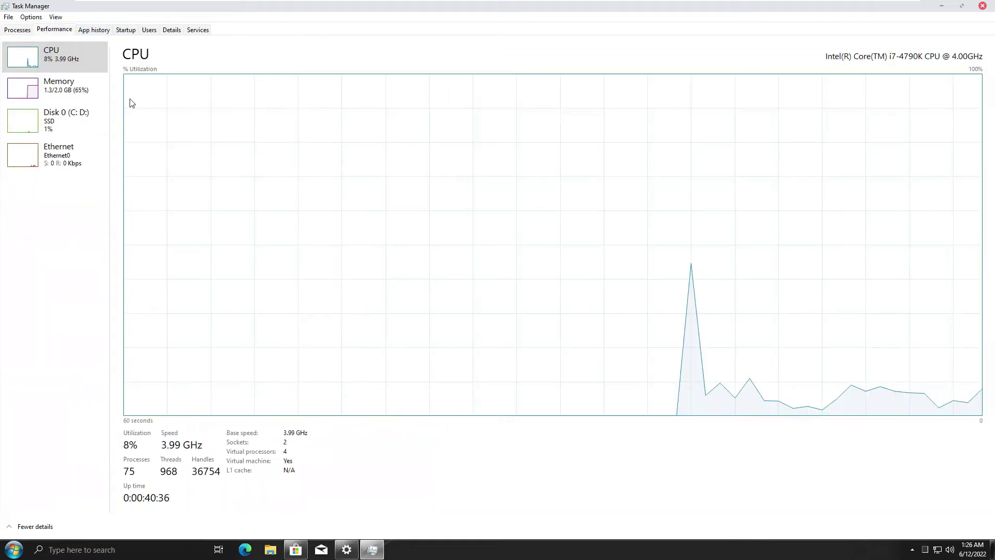
left_click(92, 92)
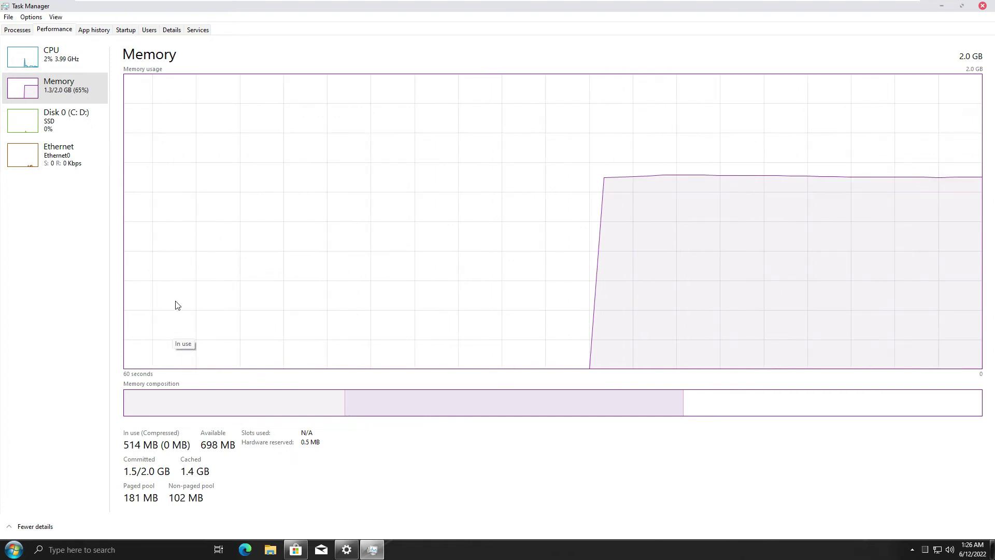
left_click(96, 121)
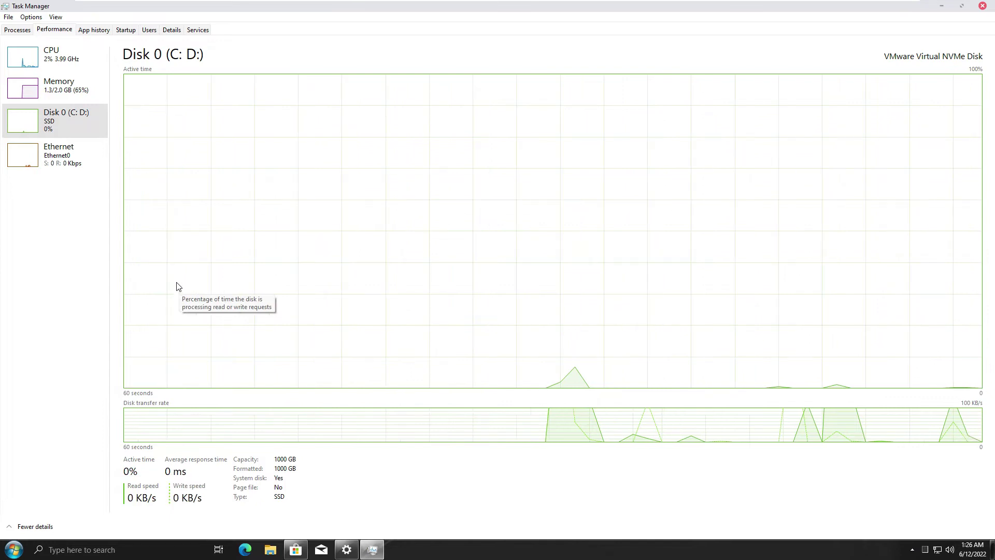
left_click(85, 160)
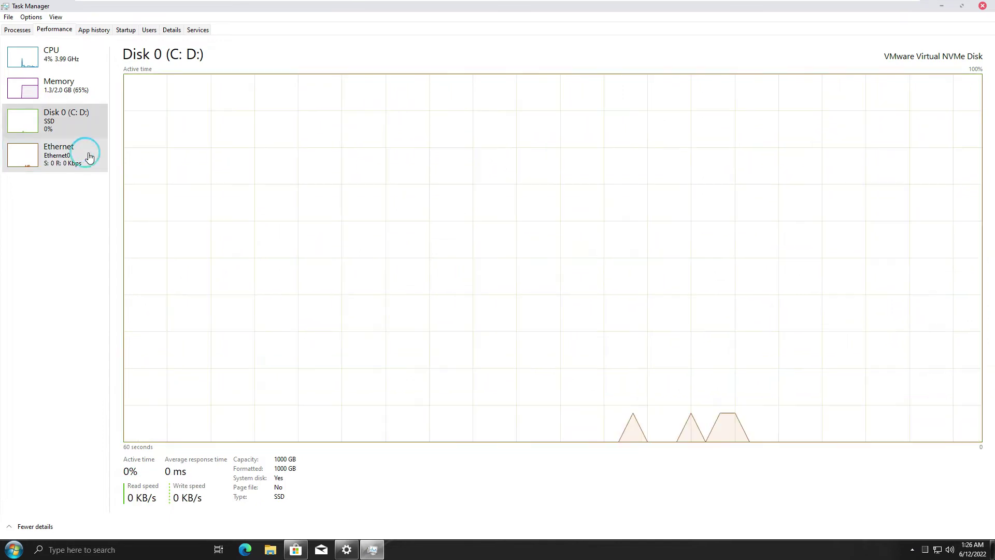
- Review the app history and startup entries, and expand the signed-in user's process list
left_click(94, 31)
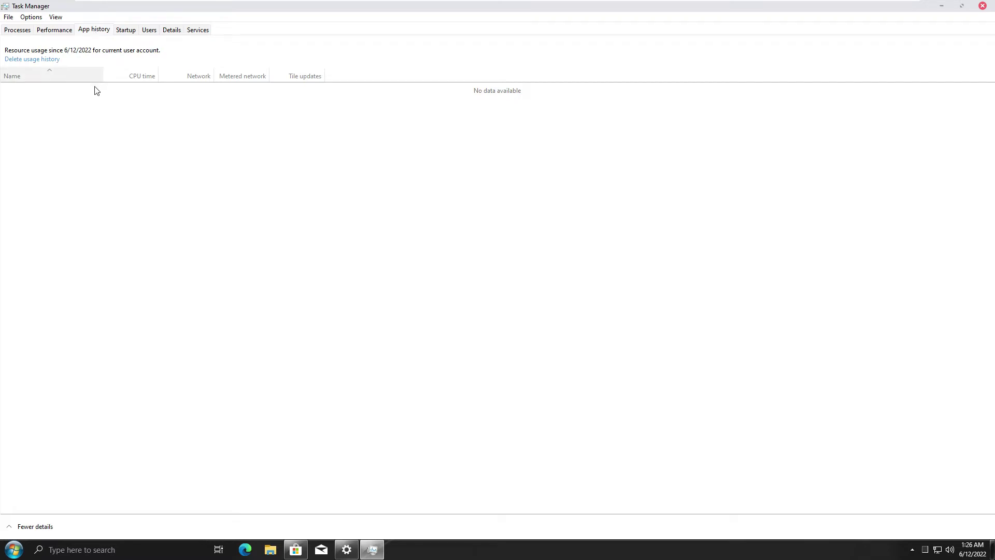
left_click(131, 33)
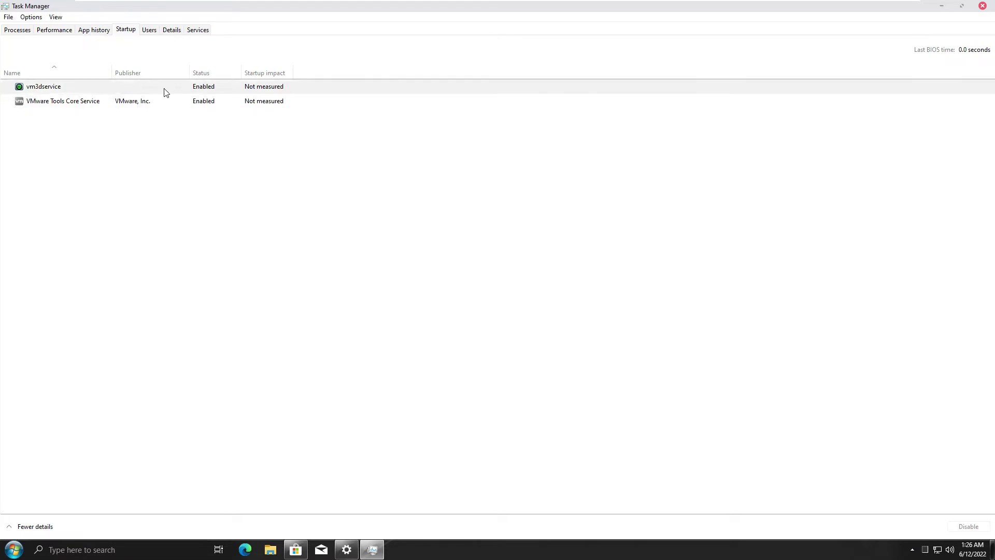
left_click(151, 30)
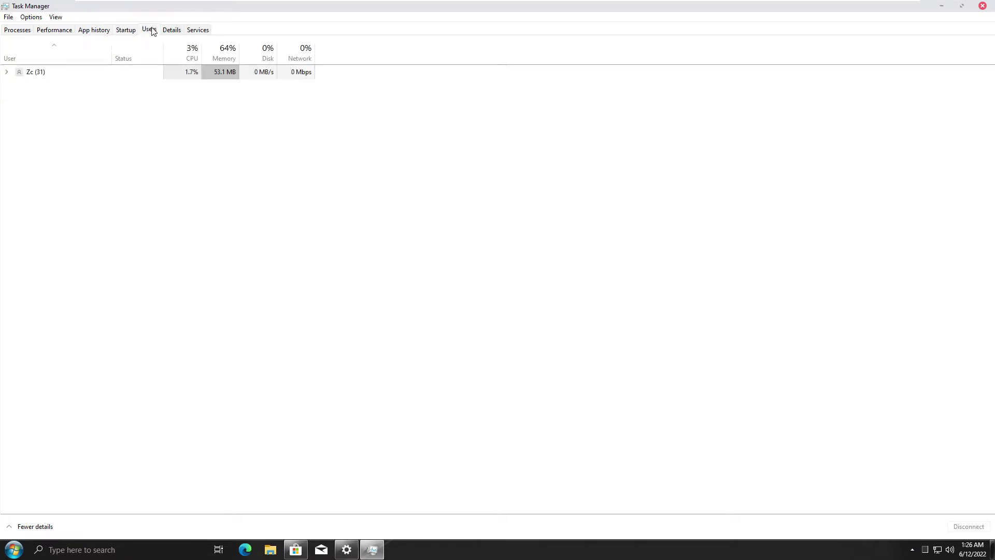
left_click(8, 72)
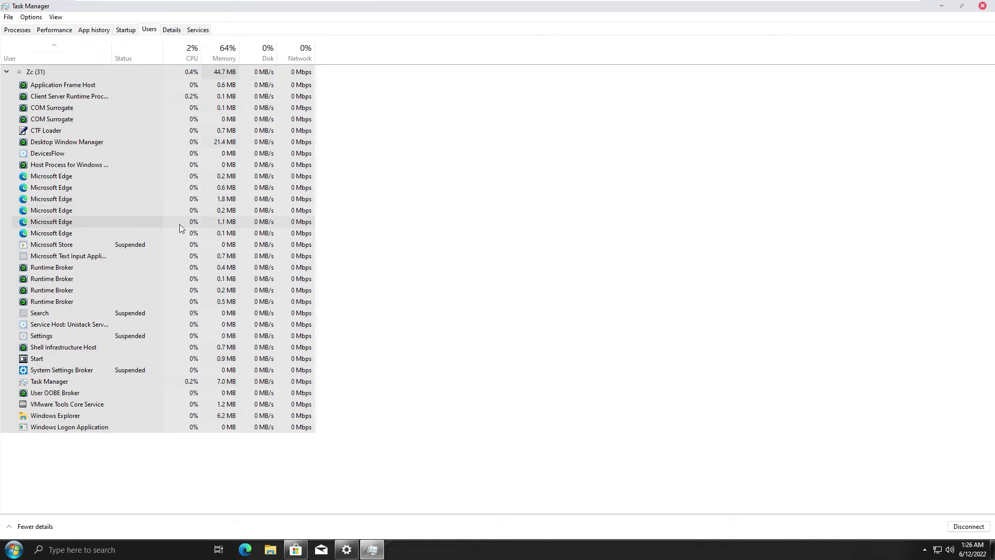
- Examine the detailed list of running executables through to its end
left_click(176, 30)
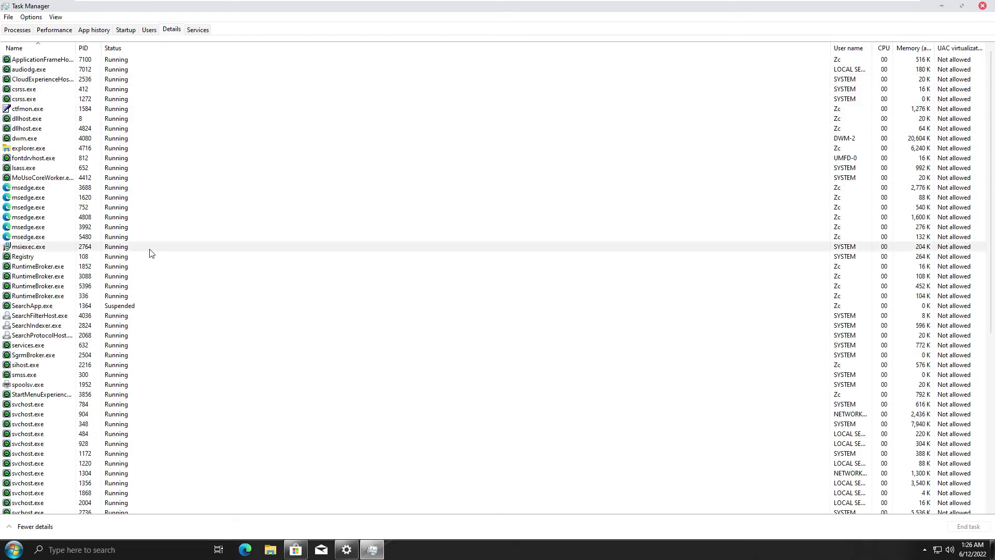
scroll(151, 253, "down", 6)
scroll(151, 254, "down", 4)
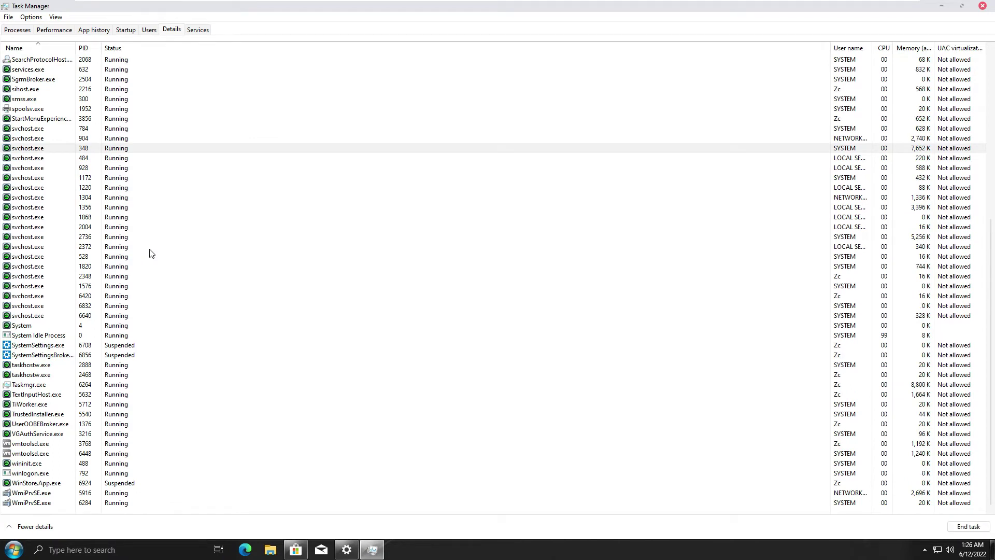
- Look through the complete list of Windows services down to the Xbox entries
left_click(199, 31)
scroll(247, 189, "down", 4)
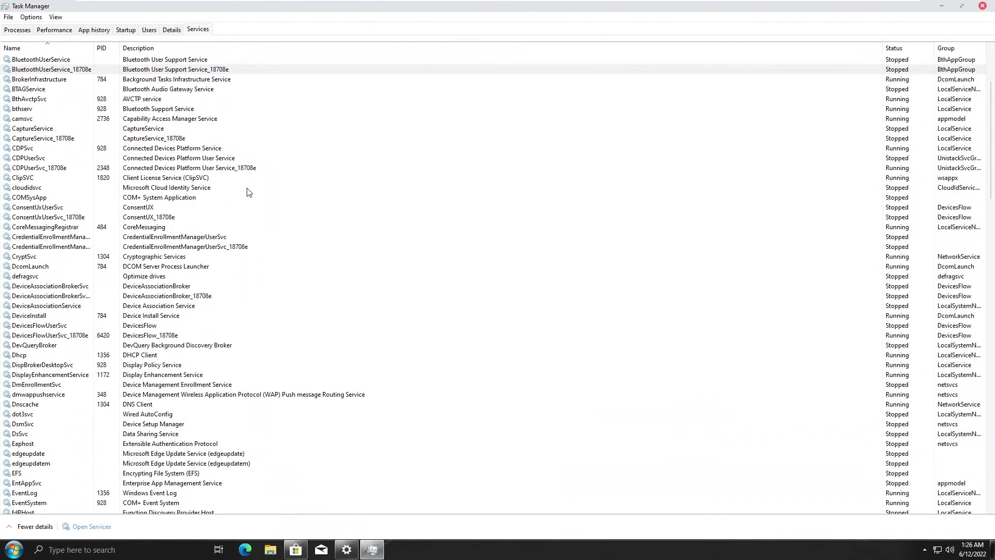
scroll(247, 192, "down", 11)
scroll(248, 192, "down", 11)
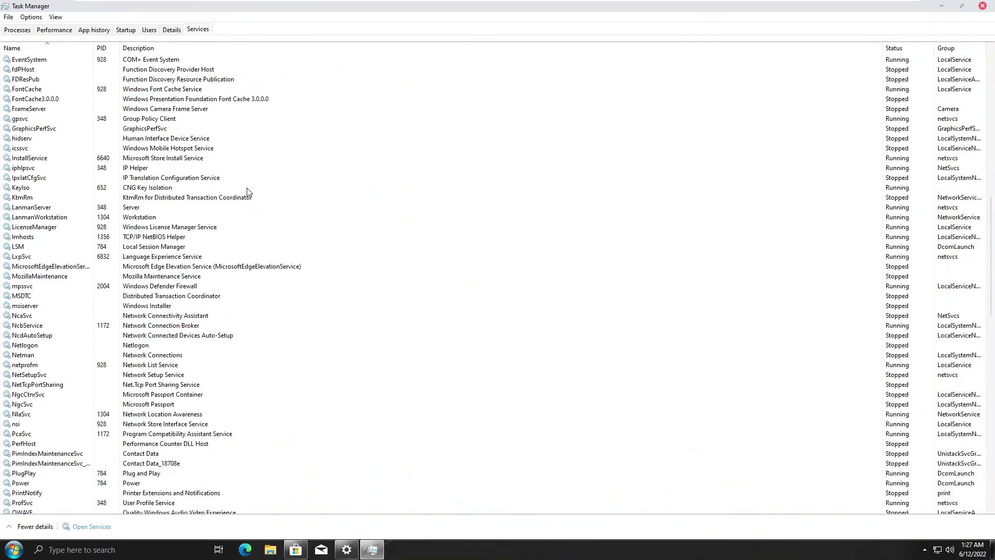
scroll(247, 192, "down", 7)
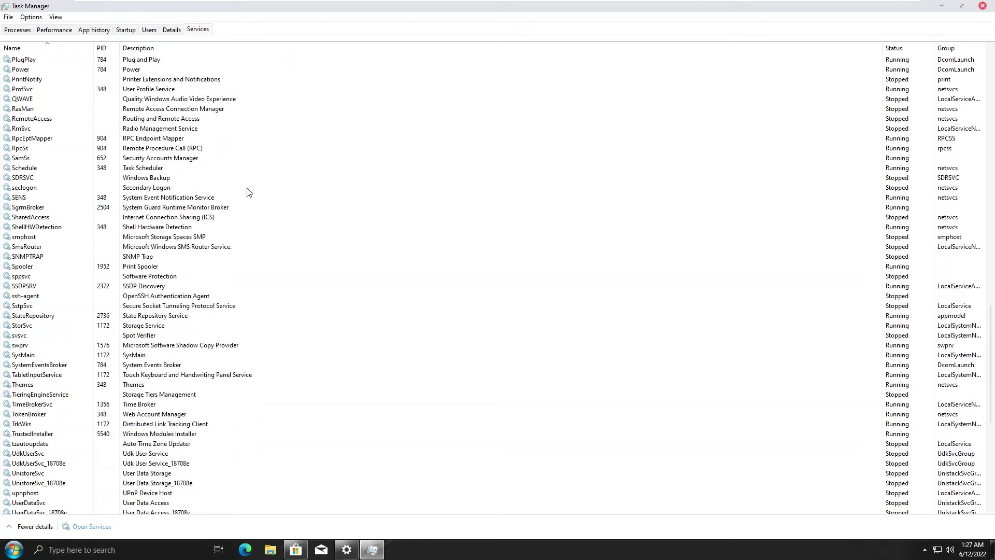
scroll(247, 192, "down", 11)
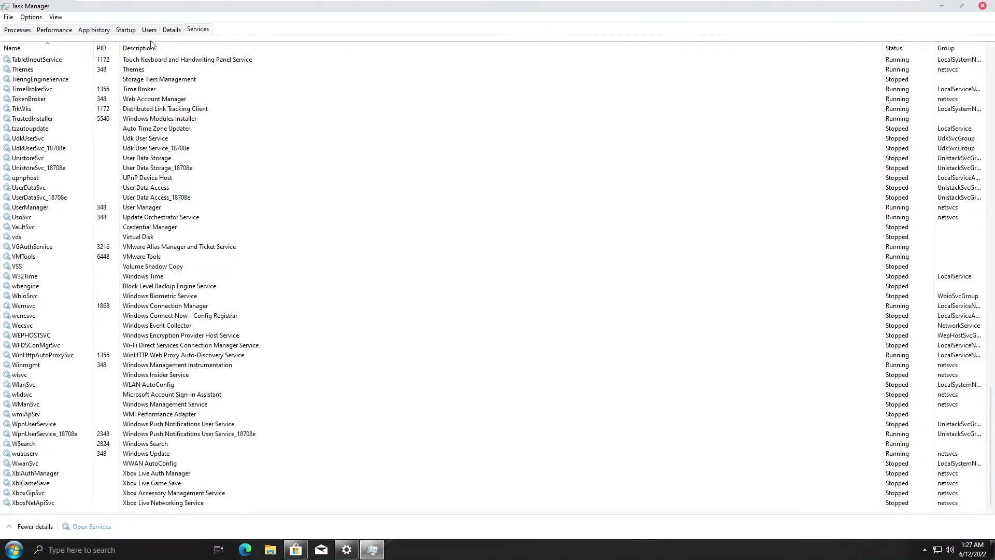
- Show the memory performance graph in a restored Task Manager window and move the window lower on the desktop
left_click(60, 31)
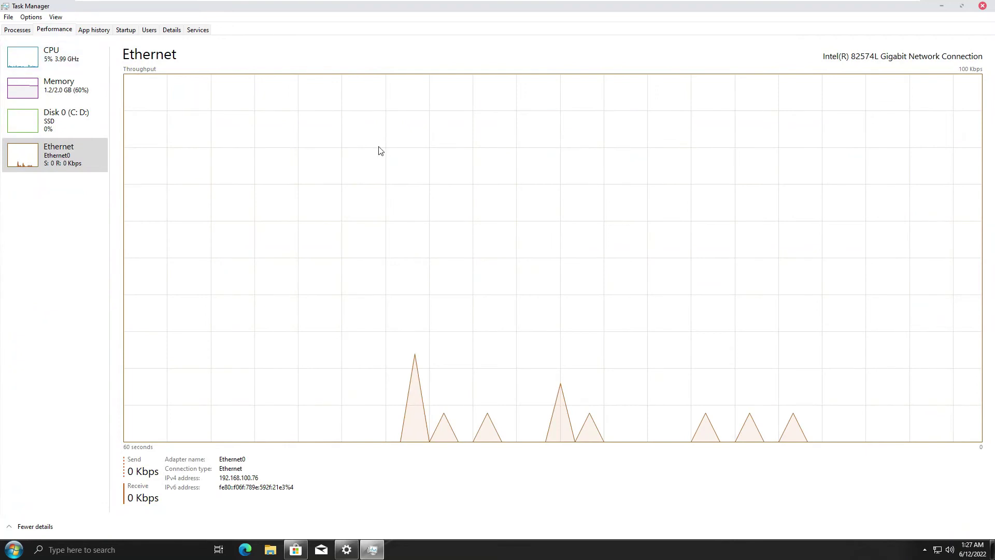
left_click(962, 6)
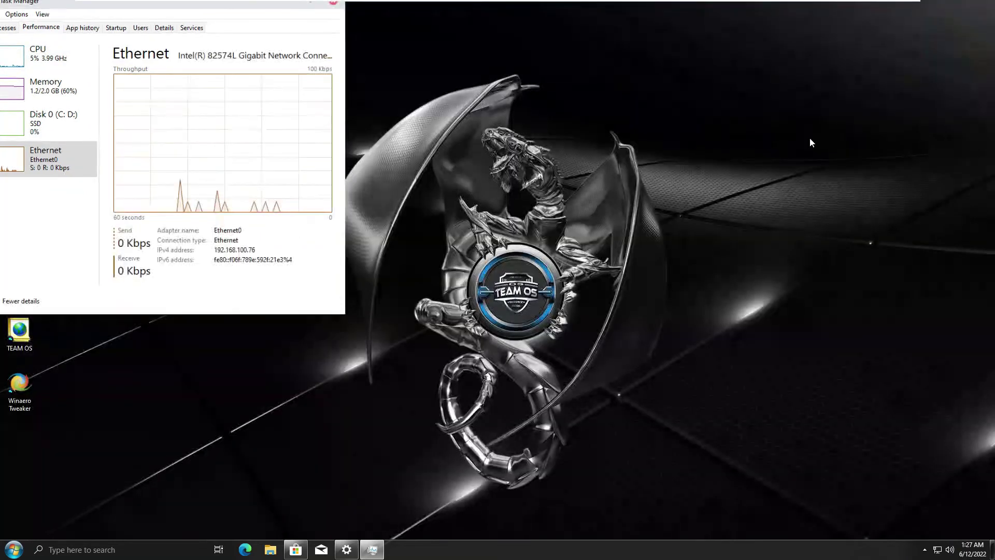
left_click(78, 102)
left_click_drag(217, 32, 205, 145)
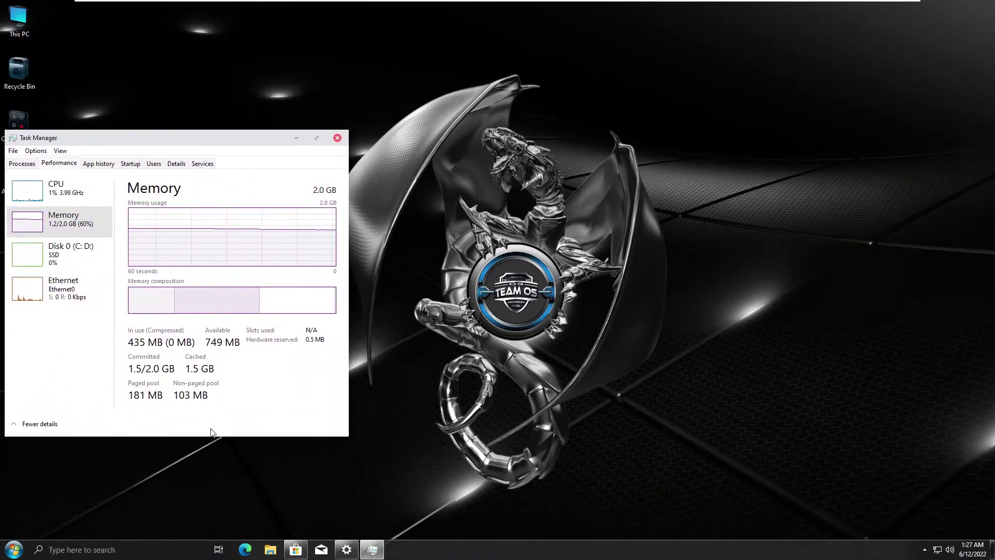
- Mount the Adobe Master Collection 2022 v5 RU-EN image from DATA (D:), launch its autoplay installer and minimize File Explorer
left_click(270, 550)
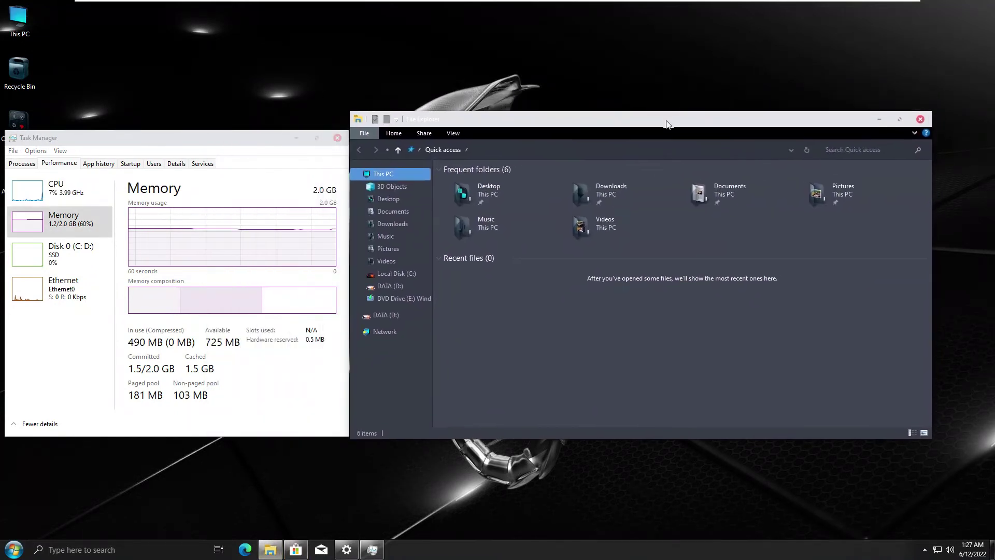
left_click(392, 320)
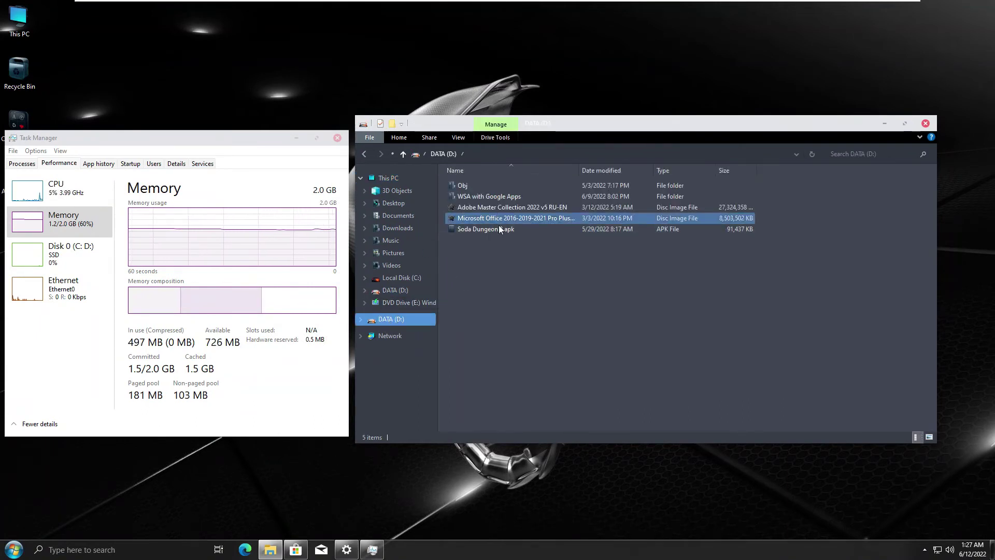
scroll(519, 315, "up", 5)
double_click(601, 193)
double_click(498, 207)
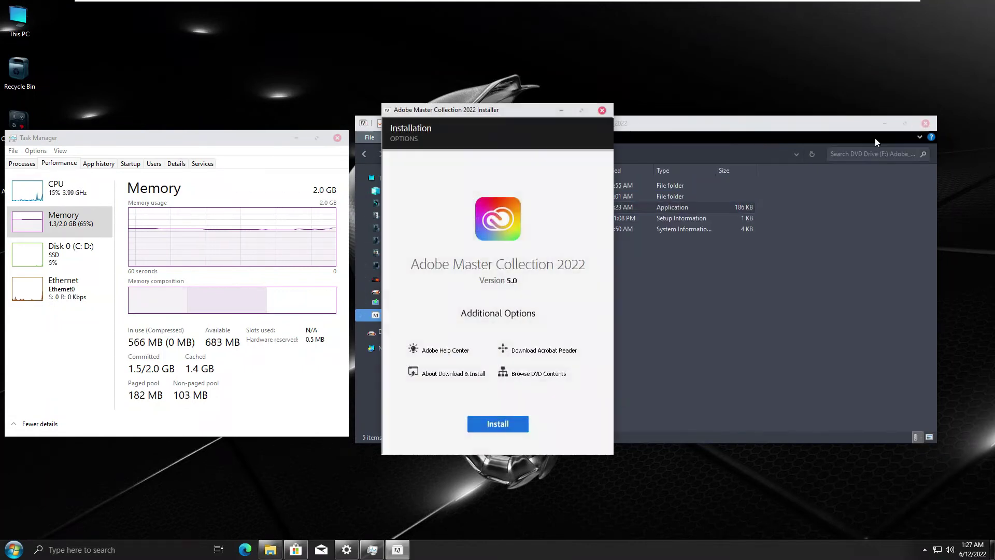
left_click(885, 123)
- Install only Adobe Acrobat Pro DC 64-bit and Adobe Photoshop 2022 from the collection, and close the installer
left_click(496, 425)
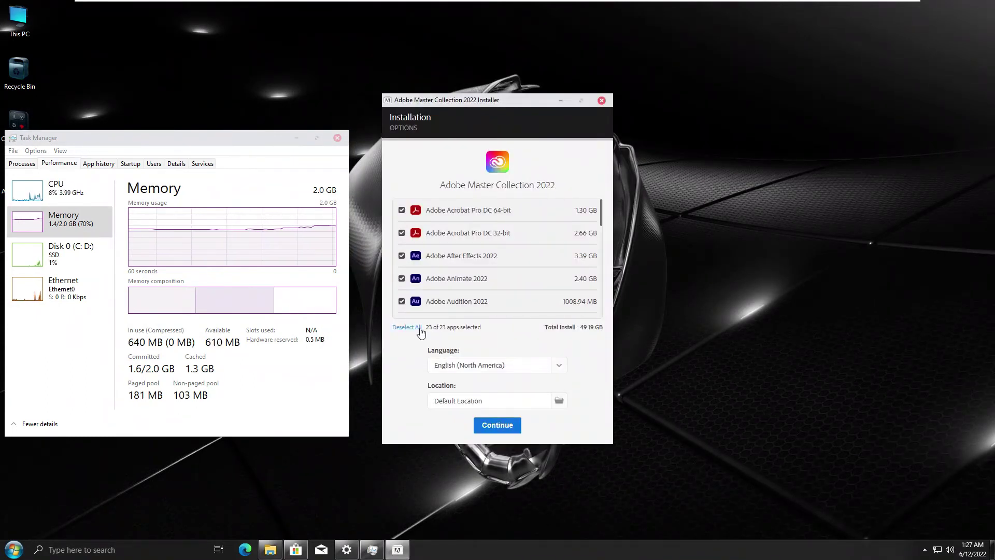
left_click(409, 327)
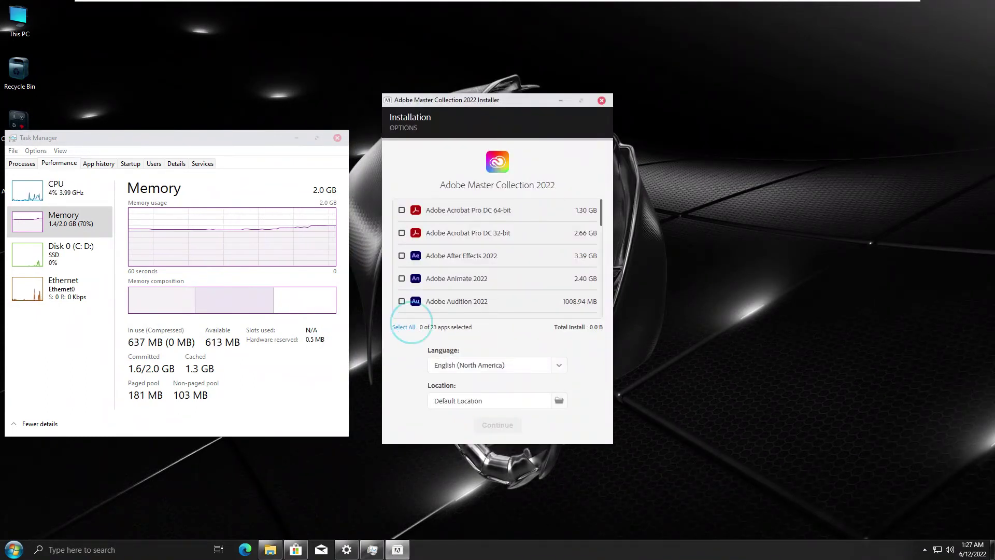
left_click(402, 211)
scroll(449, 259, "down", 4)
scroll(448, 259, "down", 3)
left_click(401, 243)
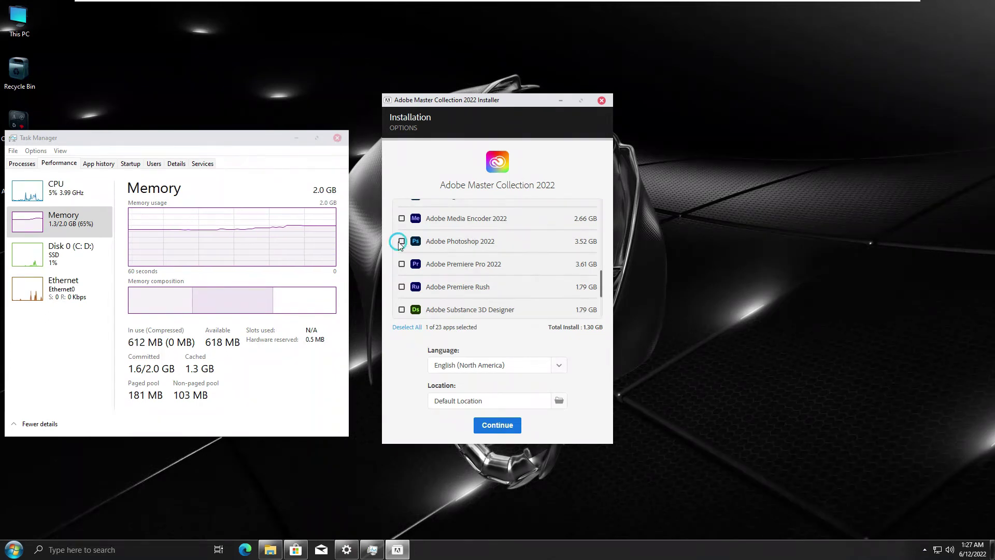
left_click(402, 243)
left_click(496, 425)
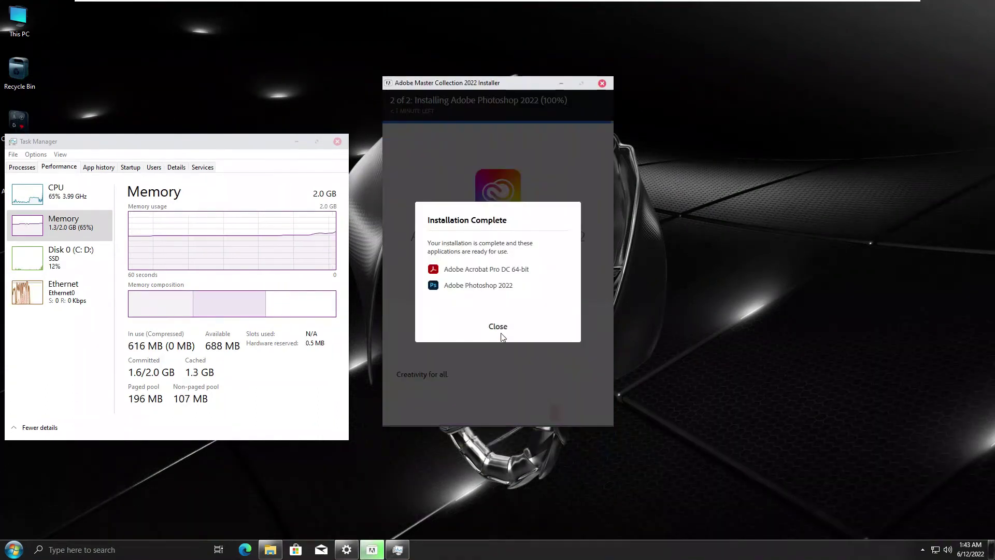
left_click(499, 331)
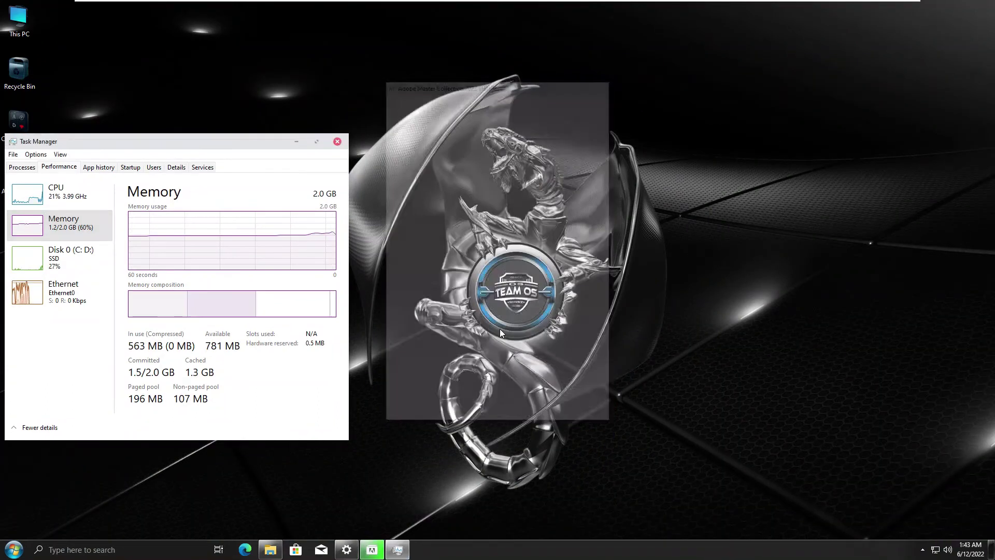
left_click(270, 550)
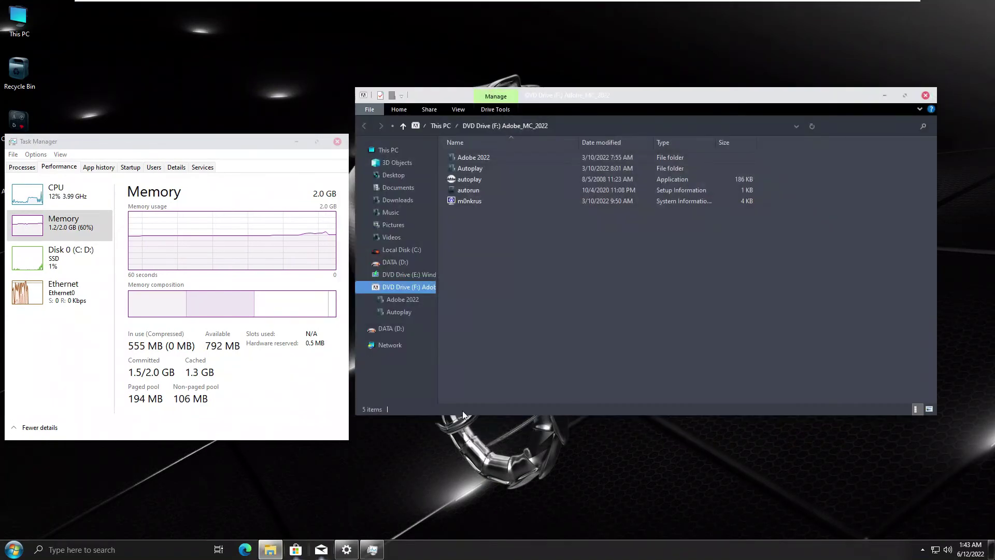
left_click(395, 261)
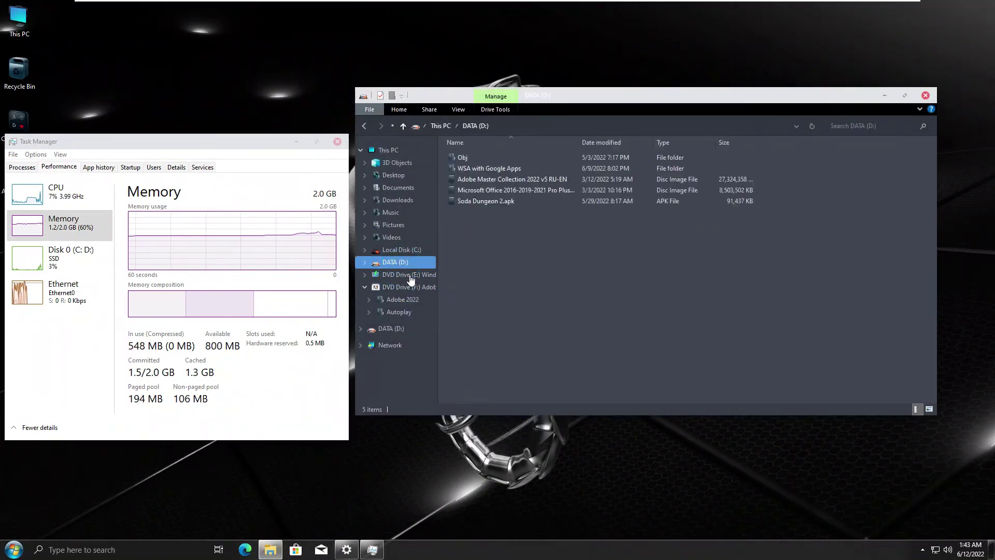
double_click(506, 191)
left_click(466, 179)
double_click(466, 179)
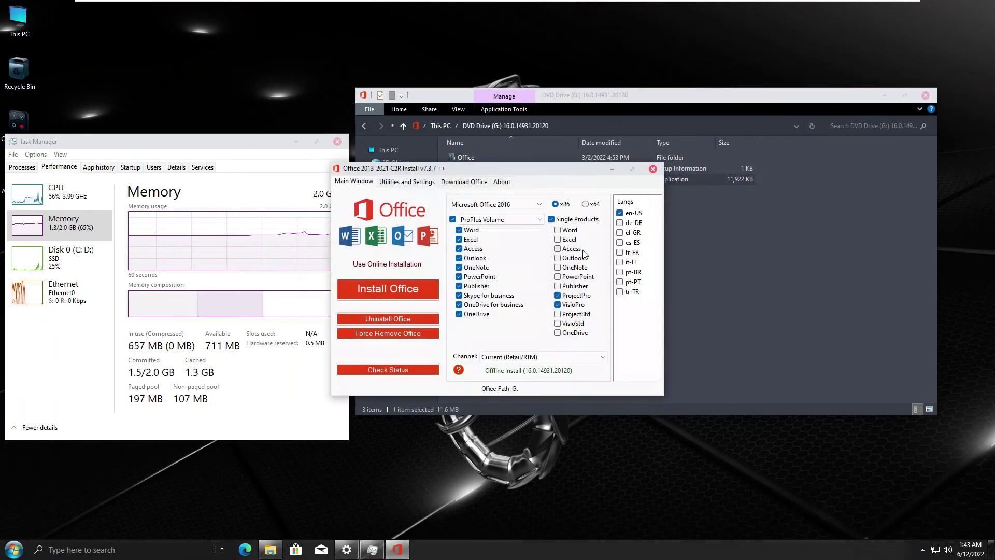
- Install Microsoft Office 2019-2021 as Standard 2021 Volume x64 without single products, and dismiss the setup completion window
left_click(559, 230)
left_click(495, 205)
left_click(490, 227)
left_click(415, 290)
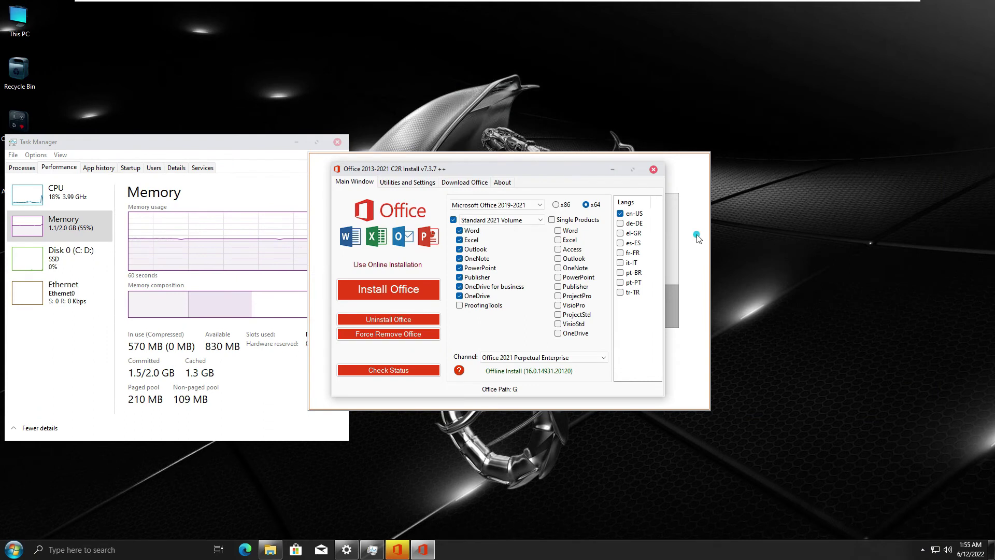
left_click(509, 388)
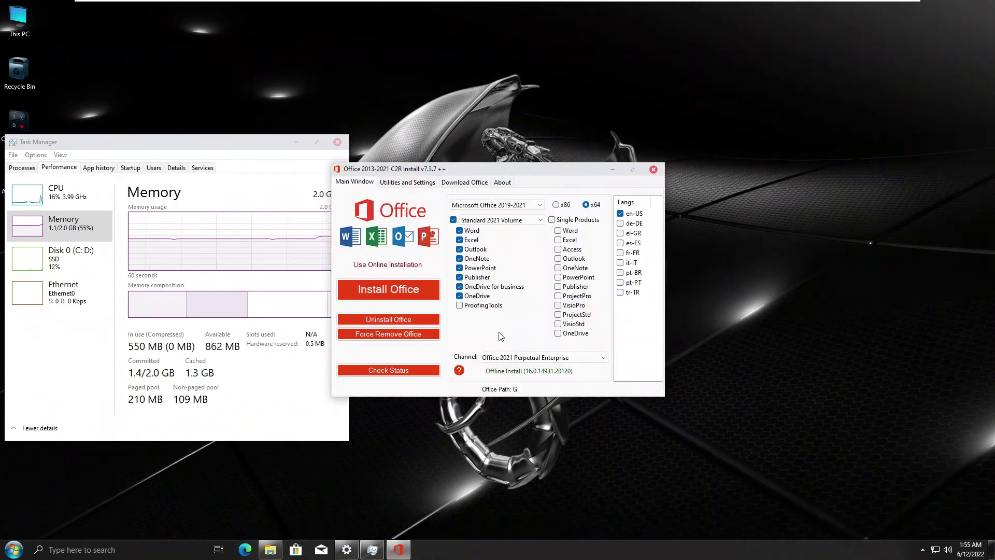
- Activate Office with the Online KMS option and start Word from the installer utility
left_click(407, 182)
left_click(447, 238)
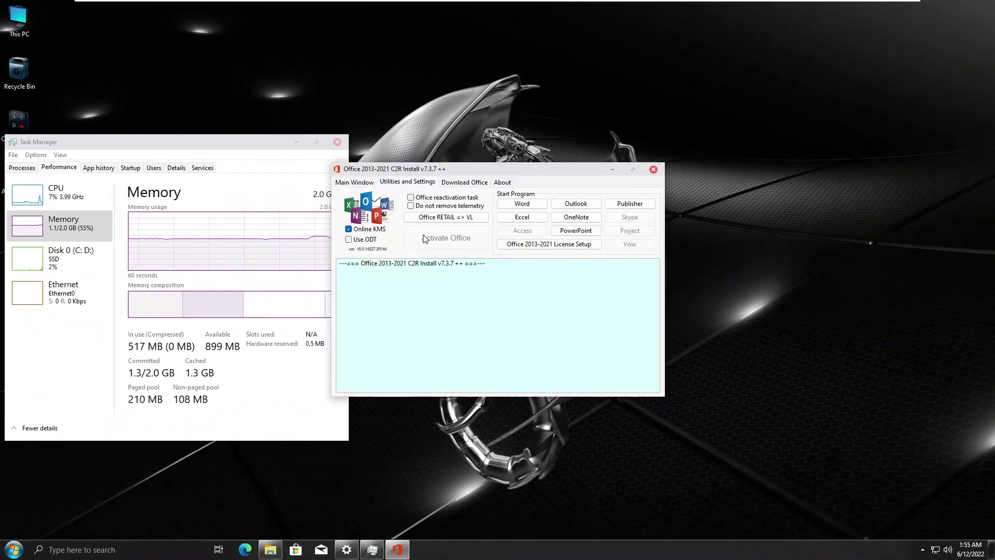
left_click(520, 205)
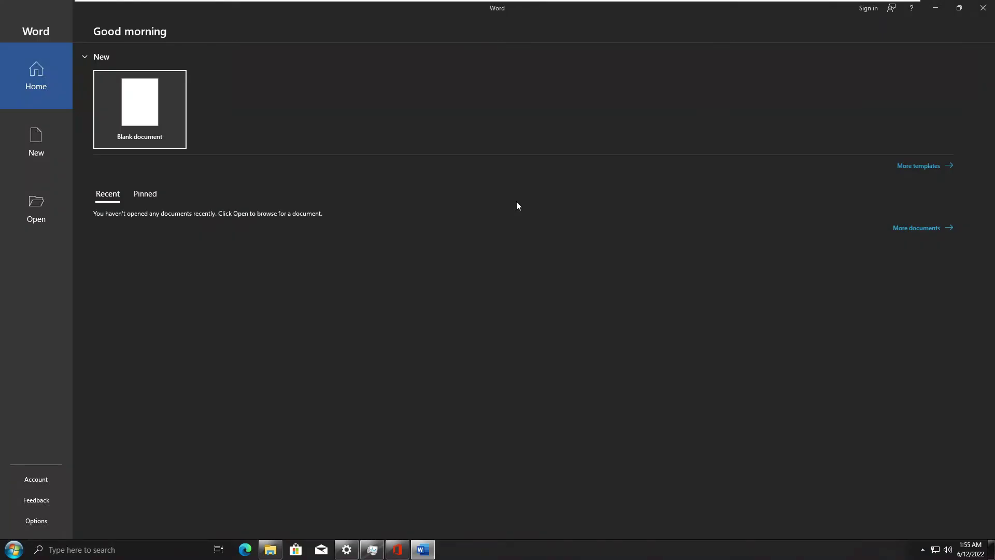
- Accept the Office license agreement in Word and open the account page with the product information
left_click(505, 359)
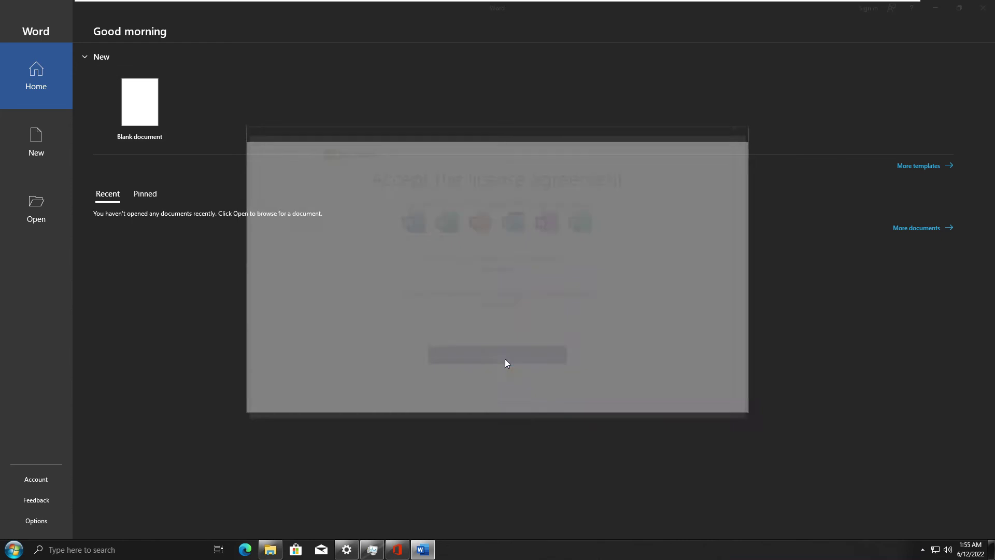
left_click(700, 390)
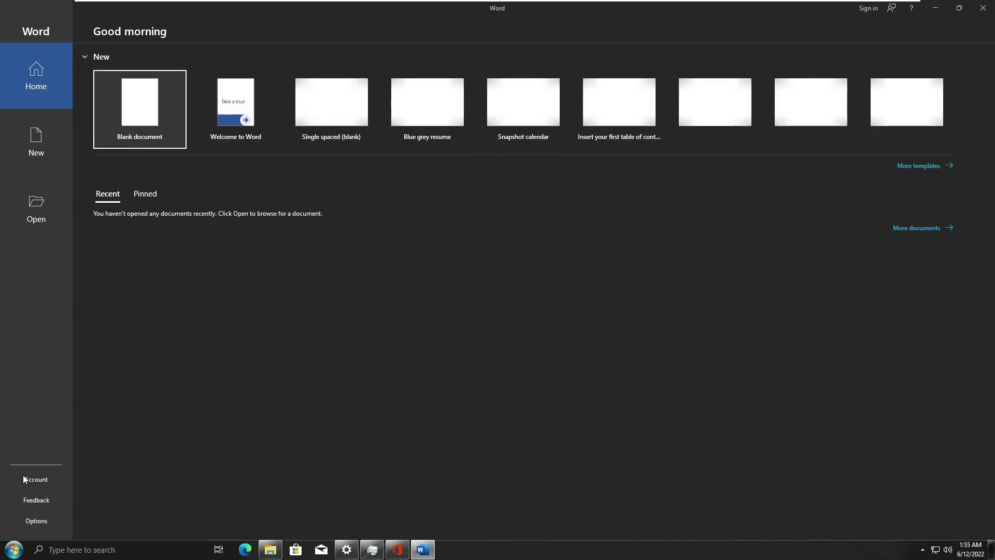
left_click(33, 477)
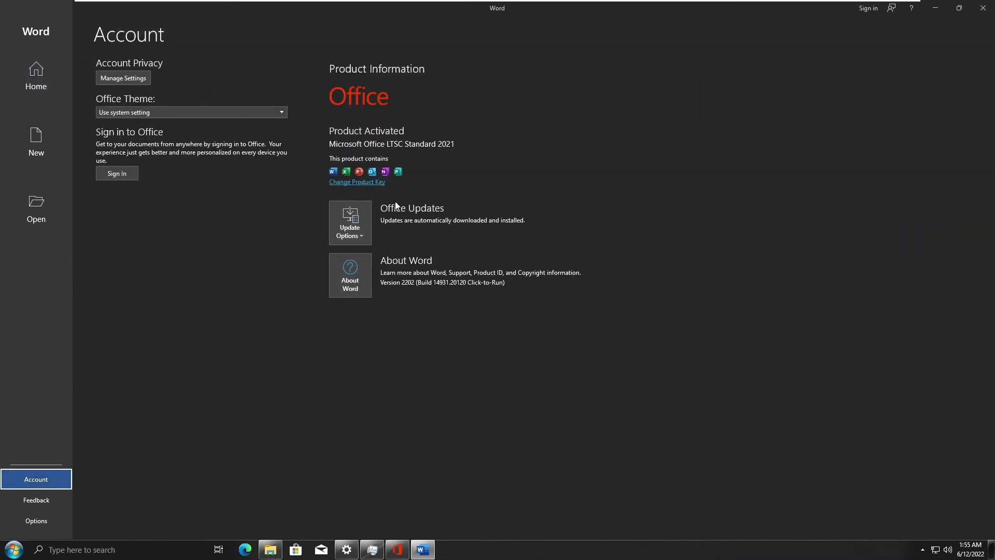
- Create a document from the Blue spheres resume template, save it as a PDF in Documents, and dismiss the app chooser
left_click(62, 148)
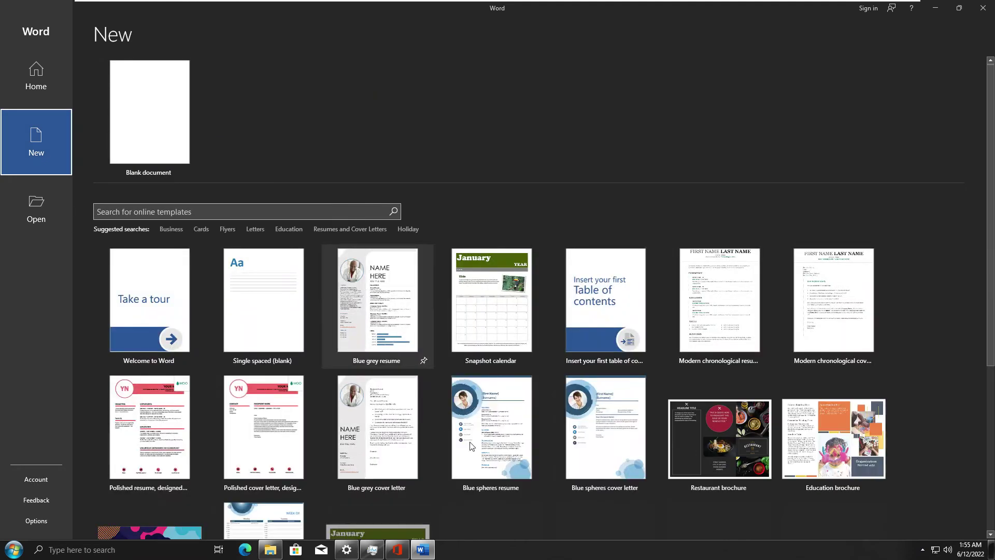
double_click(495, 430)
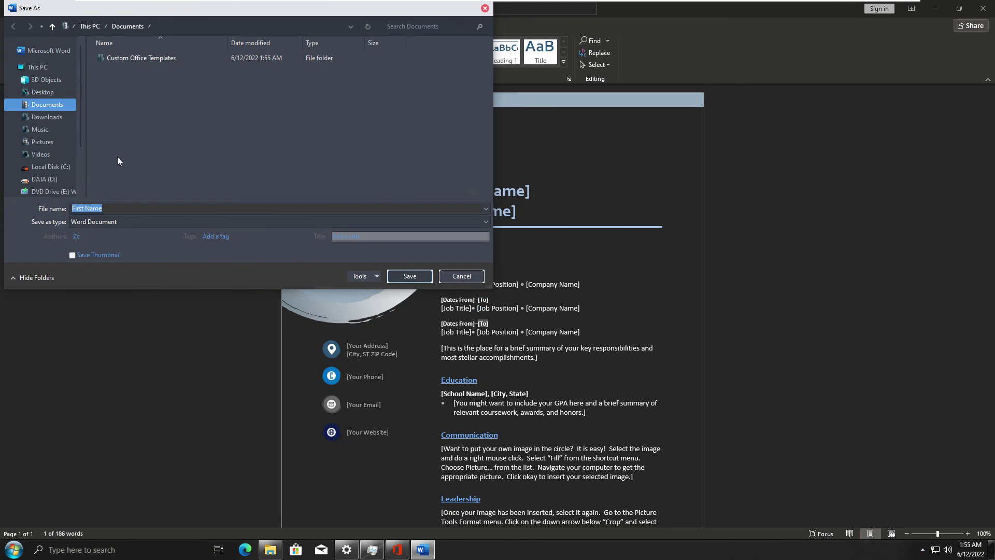
left_click(145, 222)
left_click(127, 279)
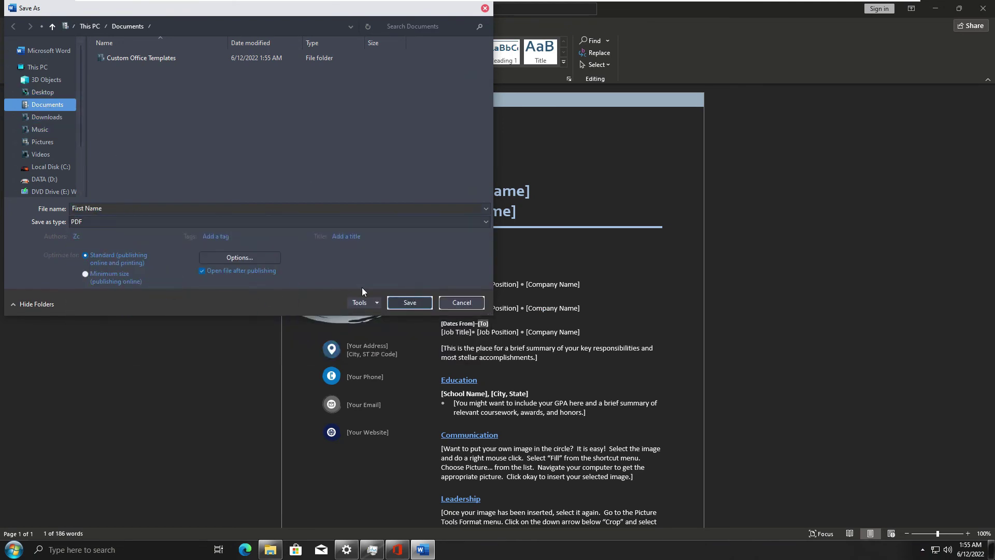
left_click(395, 303)
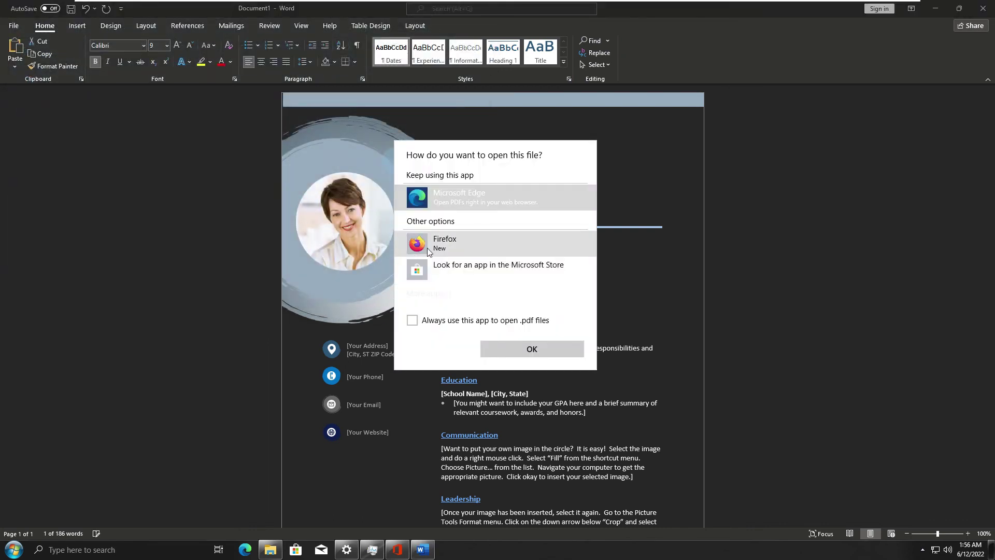
left_click(629, 326)
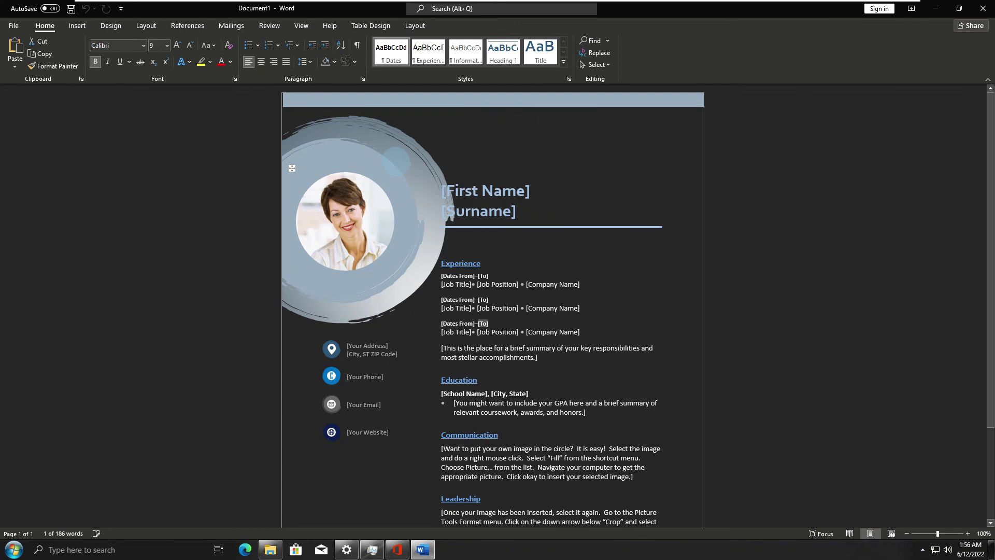
- Minimize Word, close the Office 2013-2021 C2R Install utility, and launch Adobe Photoshop 2022
left_click(936, 9)
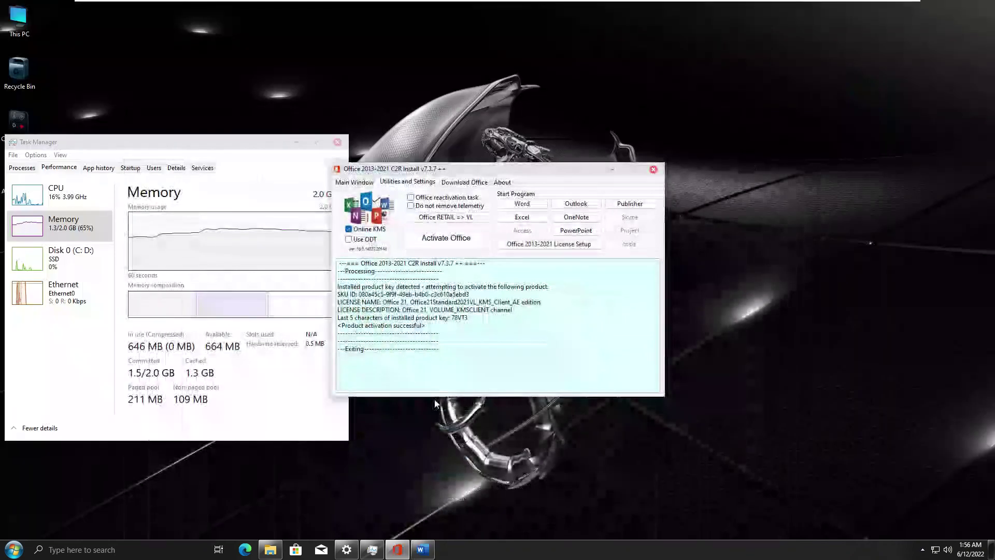
left_click(653, 169)
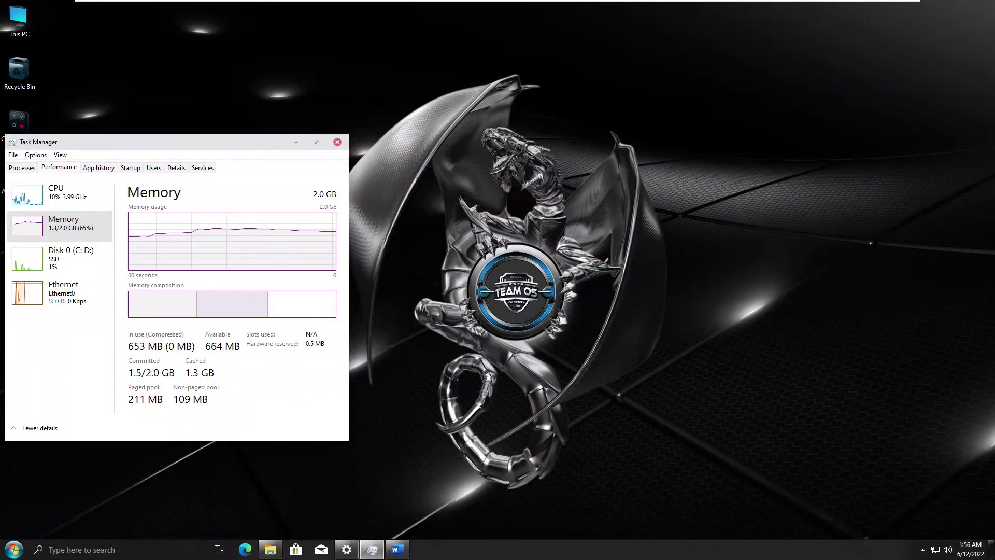
left_click(11, 550)
left_click(33, 502)
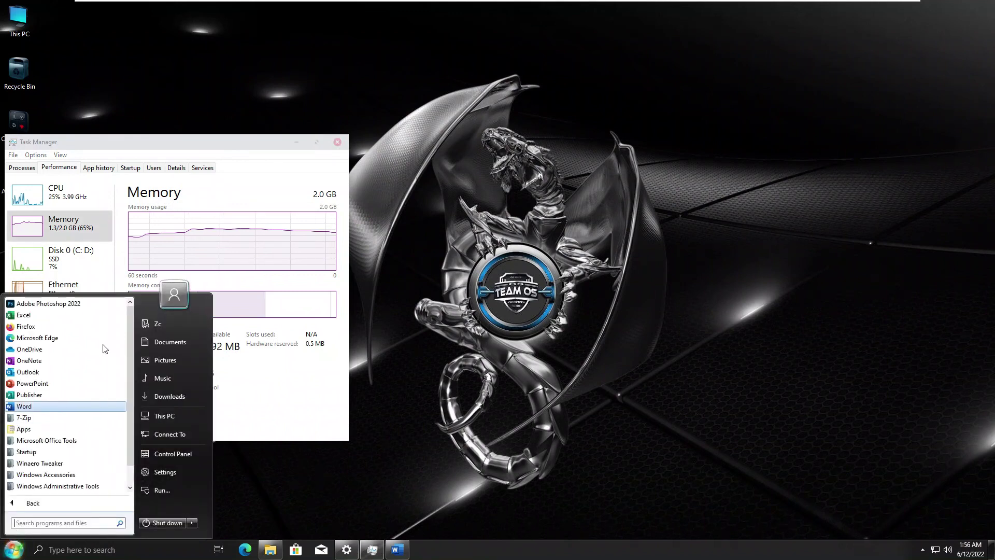
left_click(61, 305)
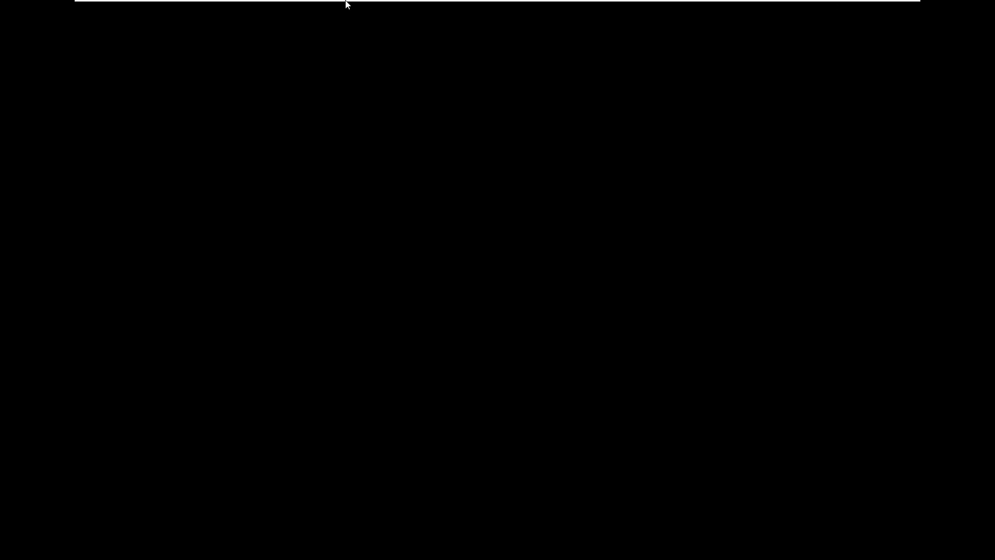
mouse_move(318, 4)
left_click(243, 6)
left_click(251, 33)
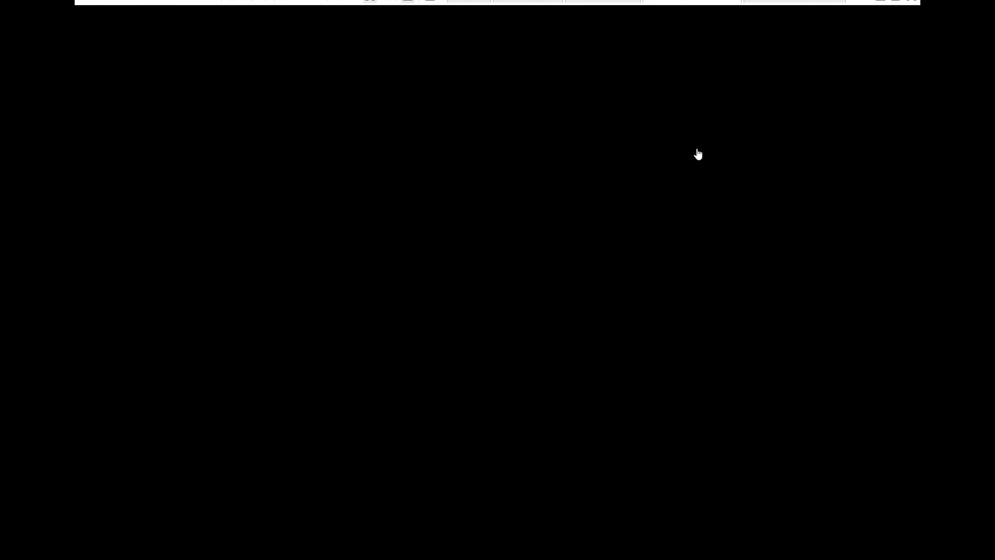